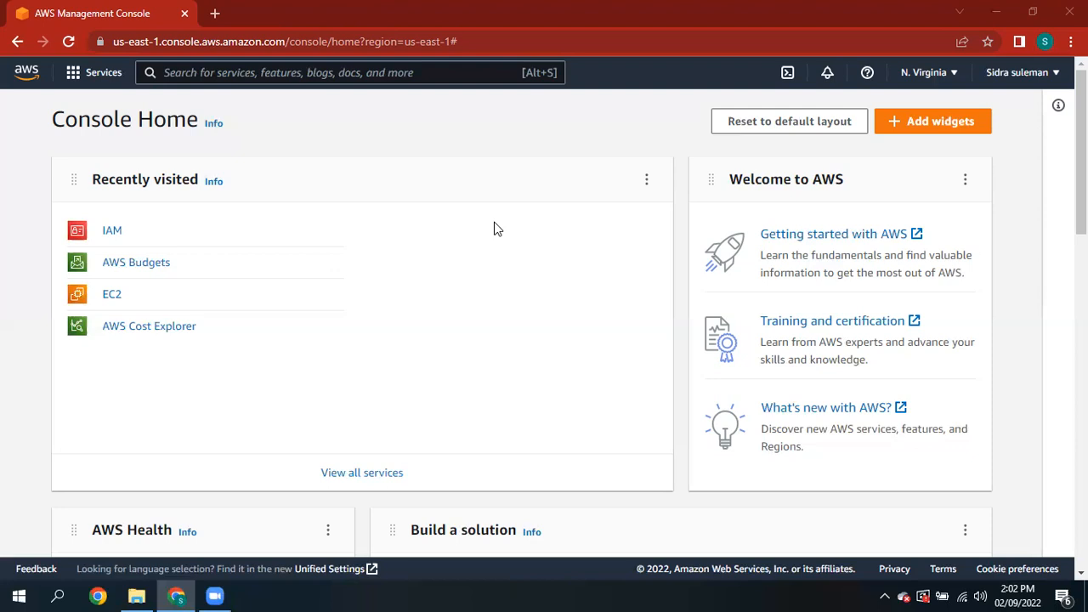
- Open Security credentials from the account name menu at top right
left_click(1017, 72)
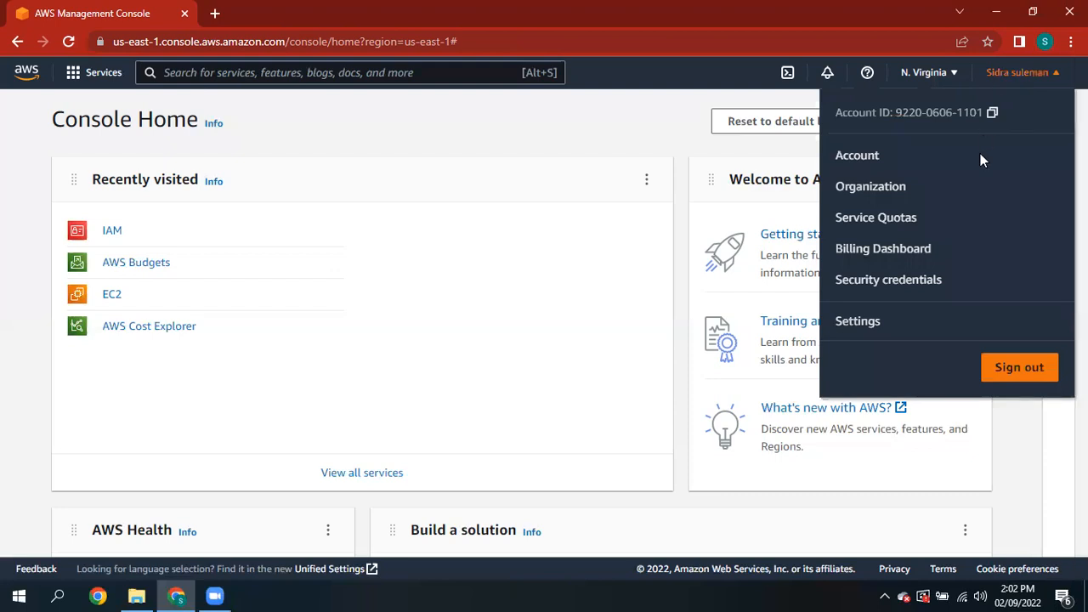
left_click(897, 280)
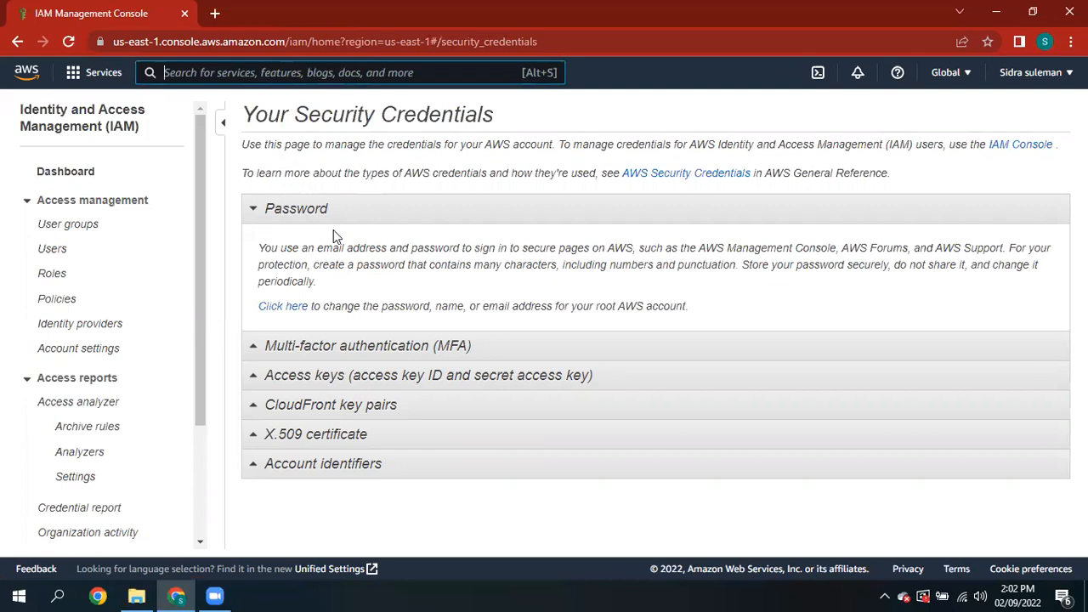
- Expand the MFA section, start Activate MFA, then cancel without assigning a device
left_click(345, 345)
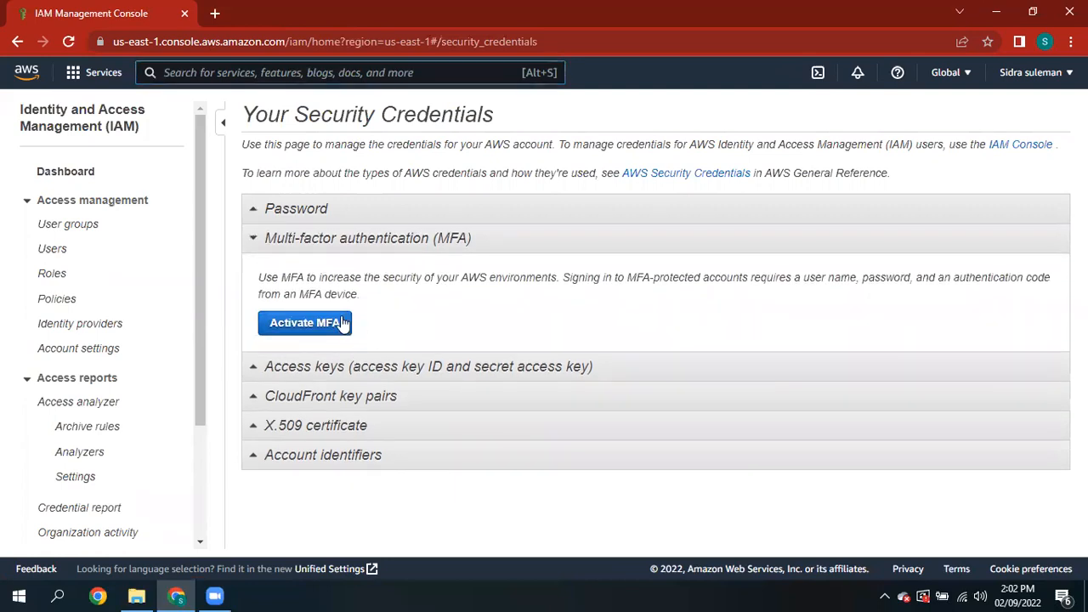
left_click(317, 323)
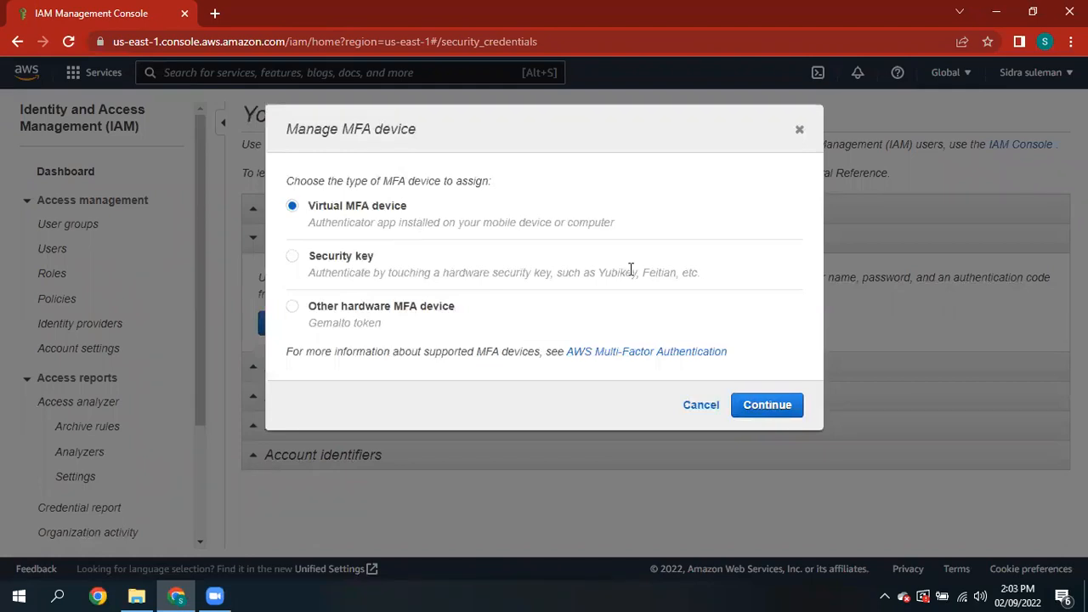
left_click(703, 406)
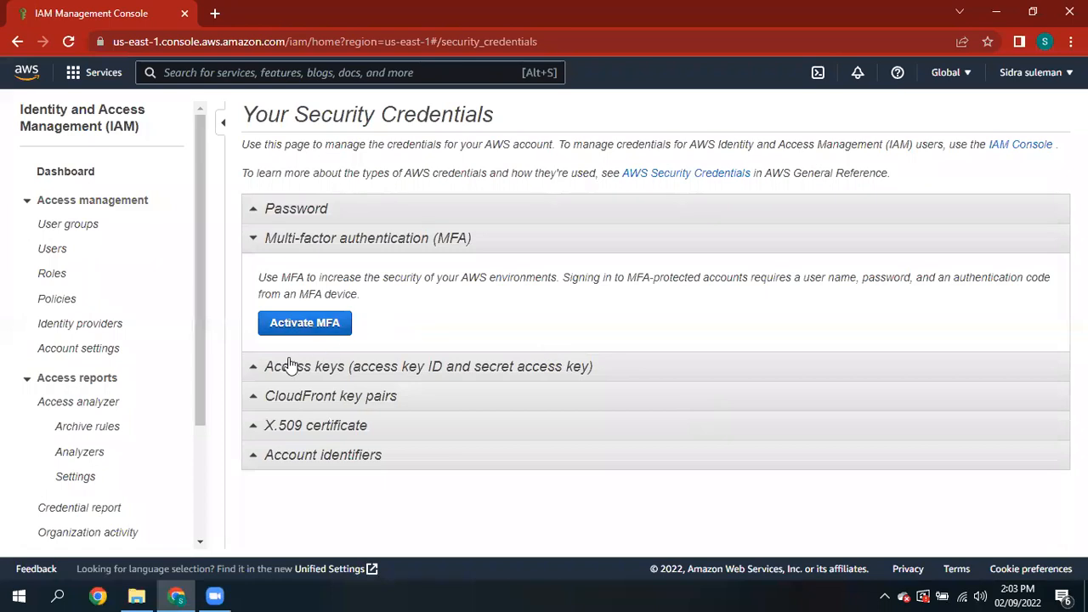
- Create a second root access key under Access keys, revealing its ID and secret before closing
left_click(324, 370)
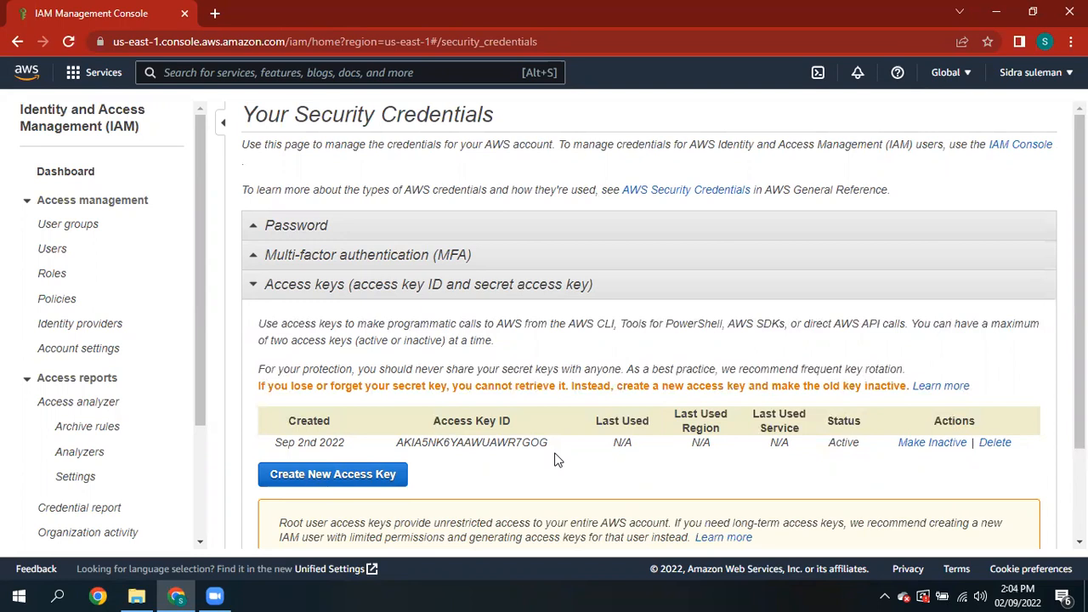
left_click(387, 478)
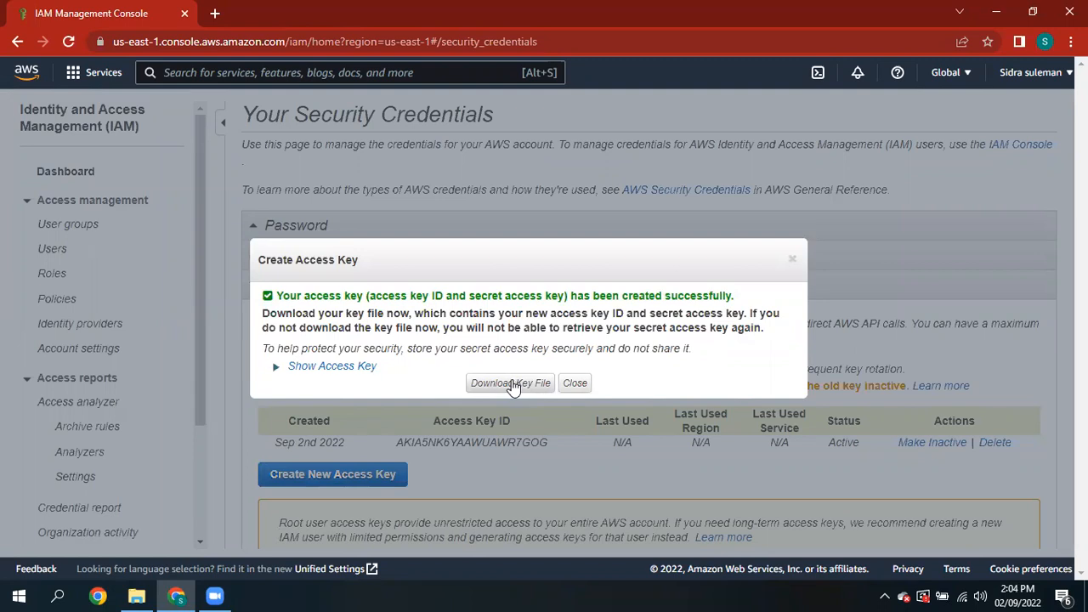
left_click(365, 367)
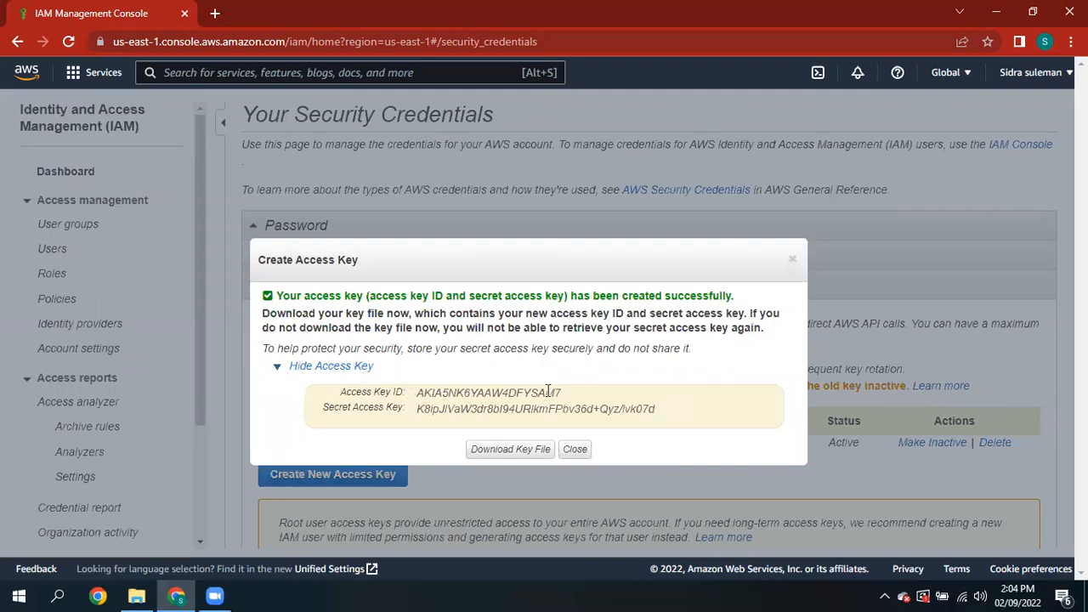
left_click(574, 450)
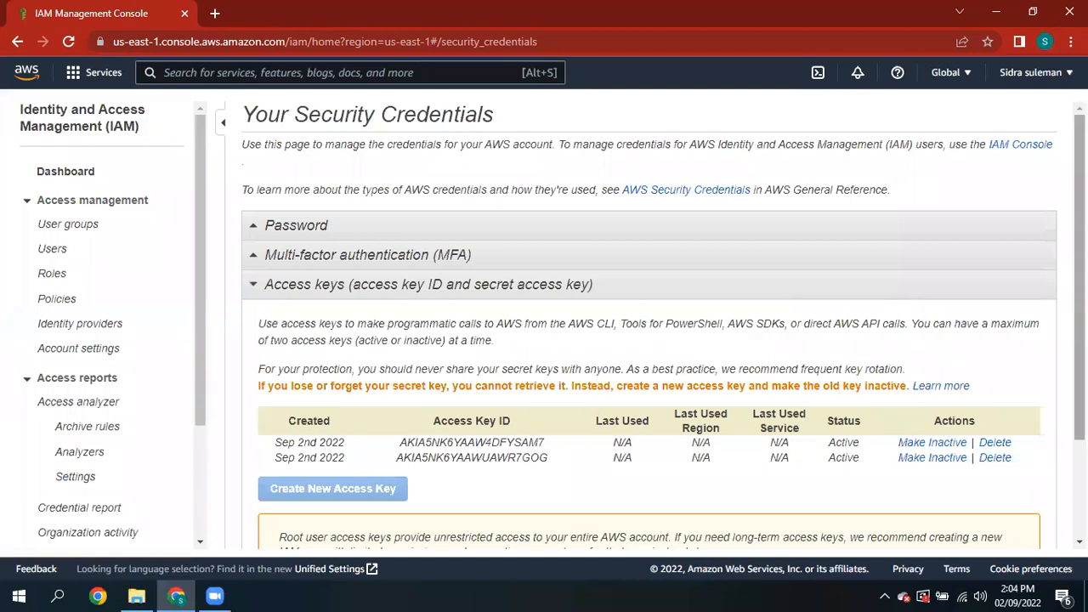
scroll(633, 525, "down", 3)
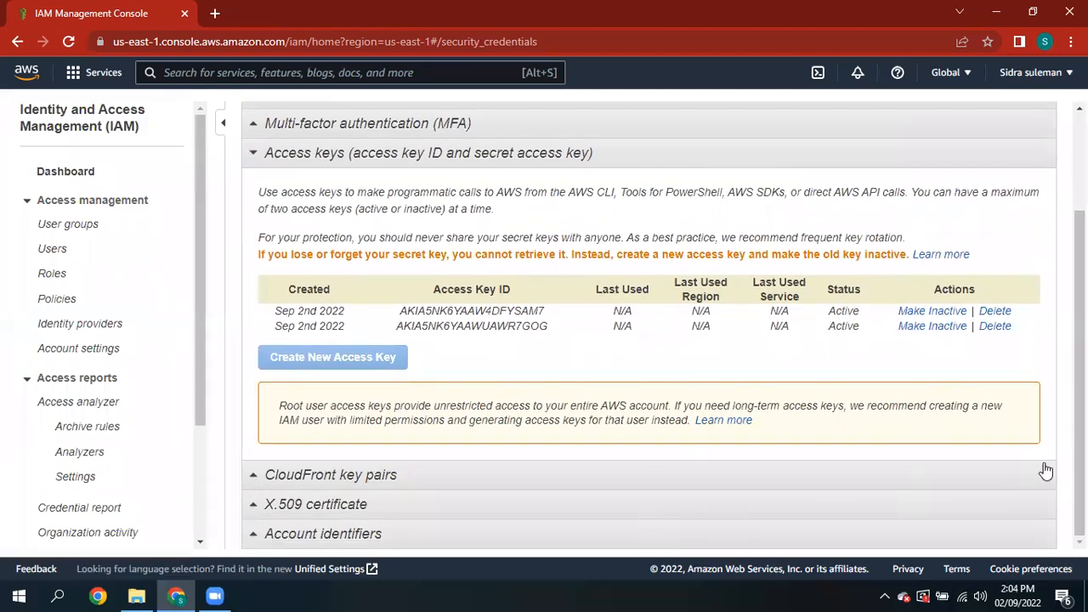
- Expand the X.509 certificate section, then switch to the IAM Users list
key("ctrl+a")
left_click(706, 495)
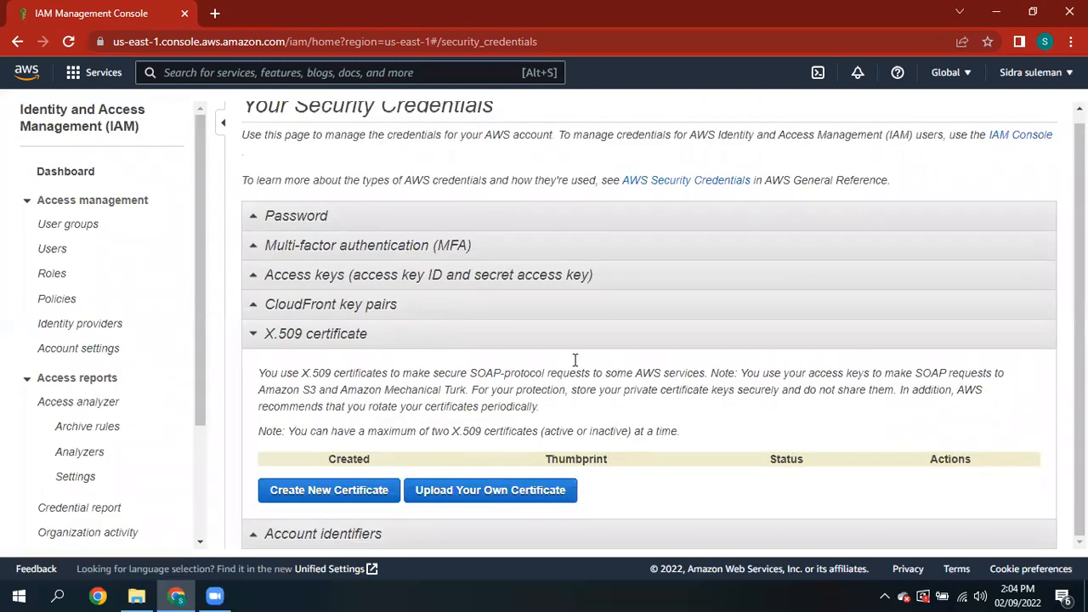
key("ctrl+a")
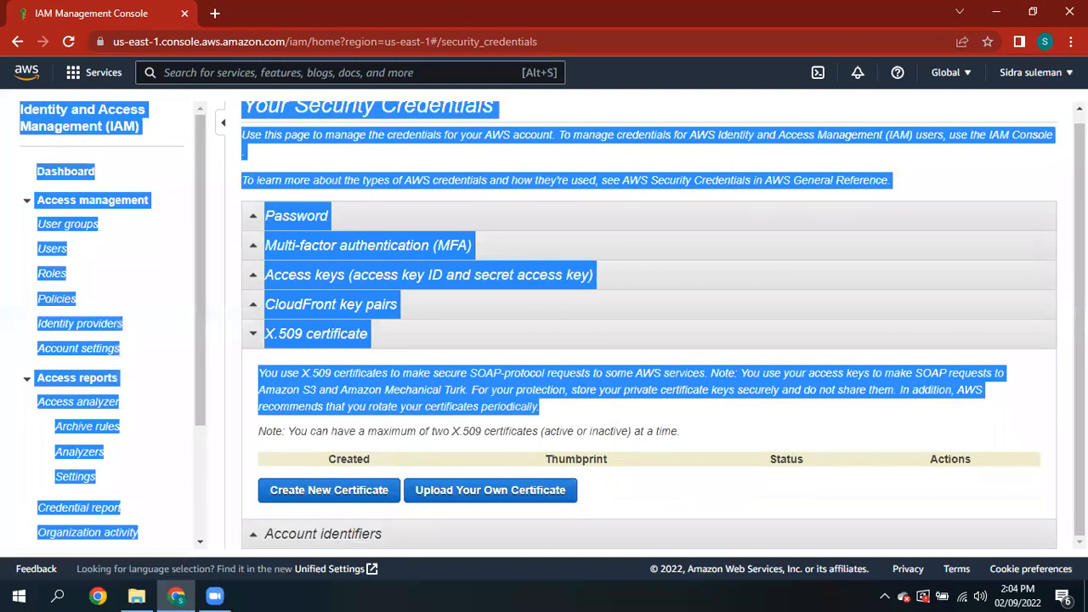
left_click(1006, 180)
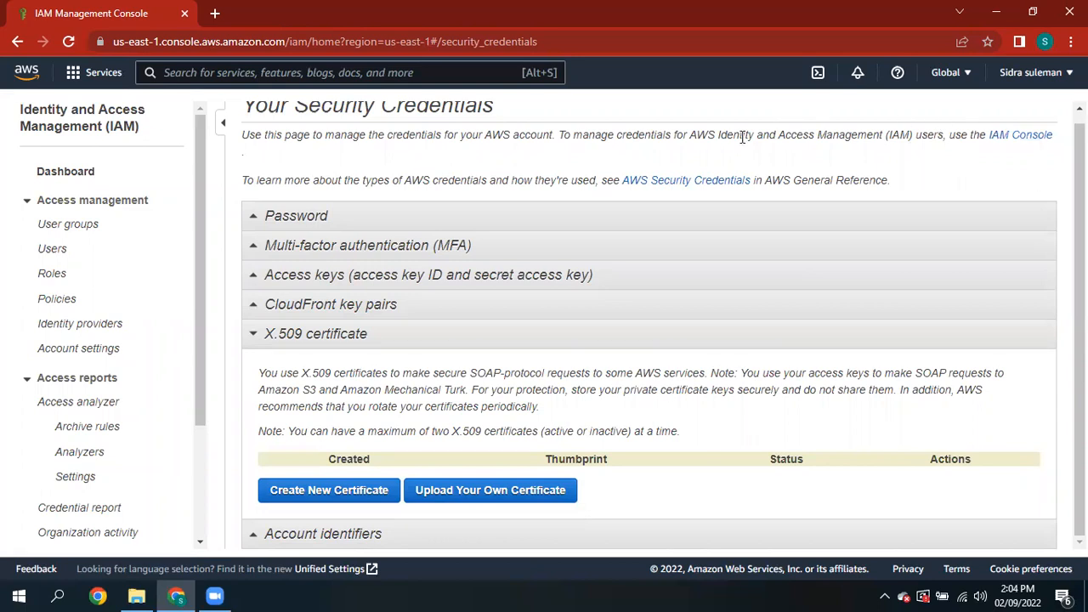
left_click(61, 252)
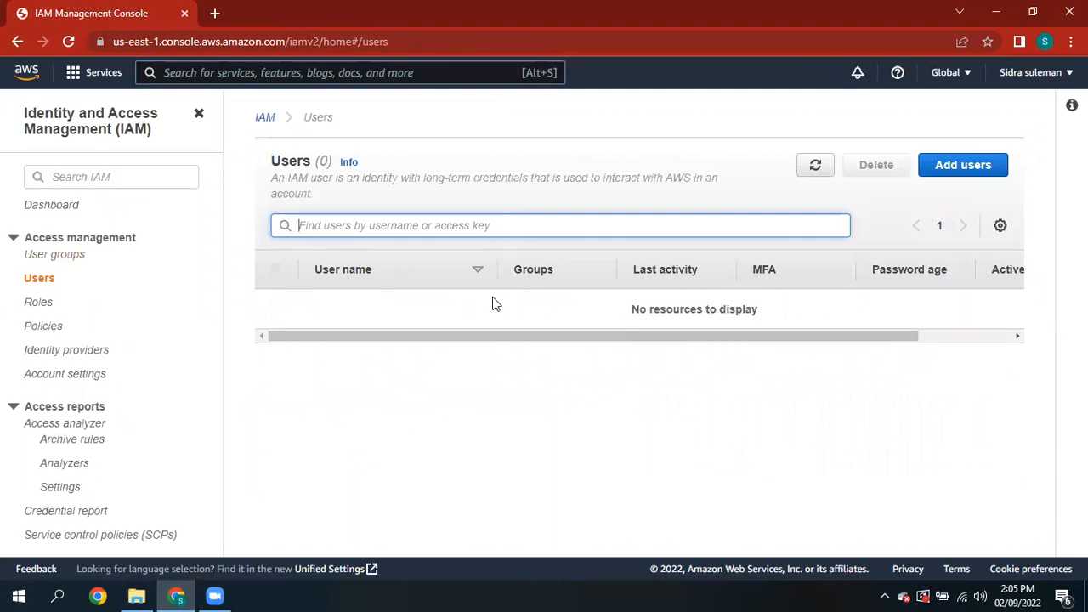
- Start adding a new IAM user named admin
left_click(972, 171)
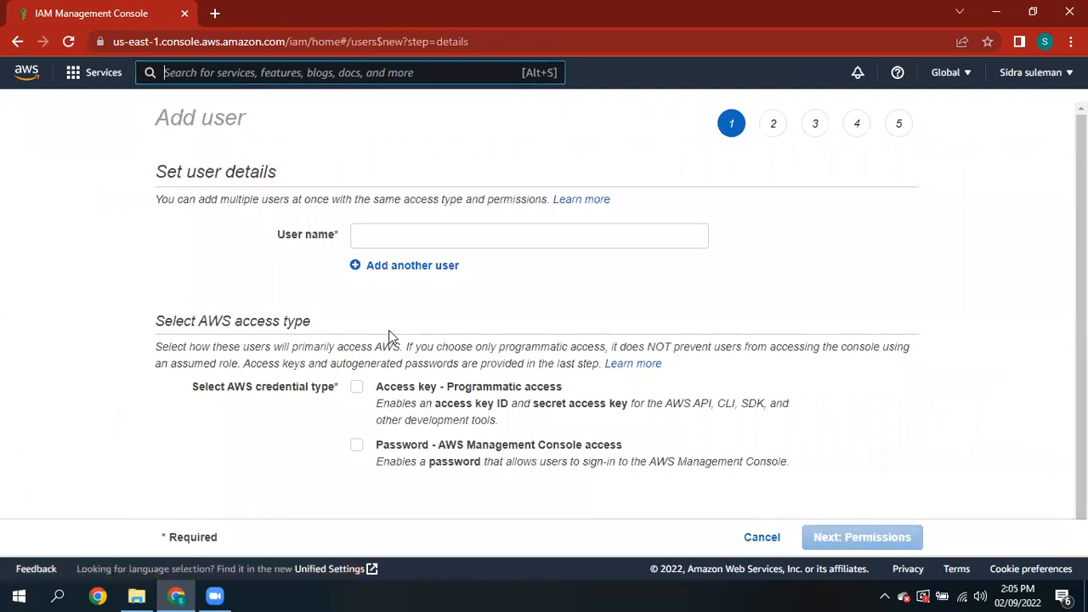
left_click(389, 233)
type("admin")
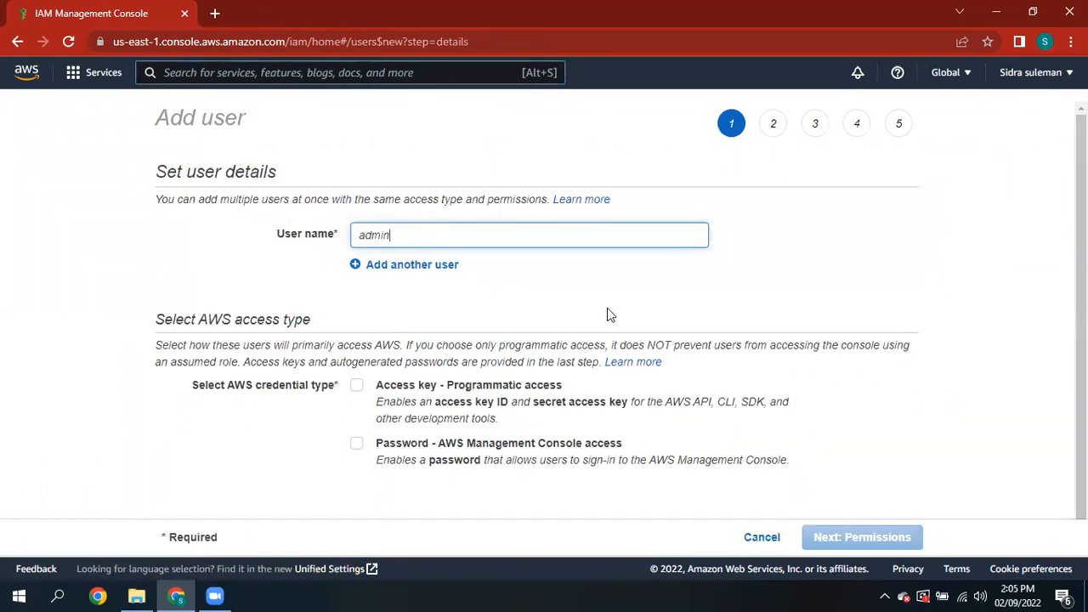
scroll(1078, 323, "down", 1)
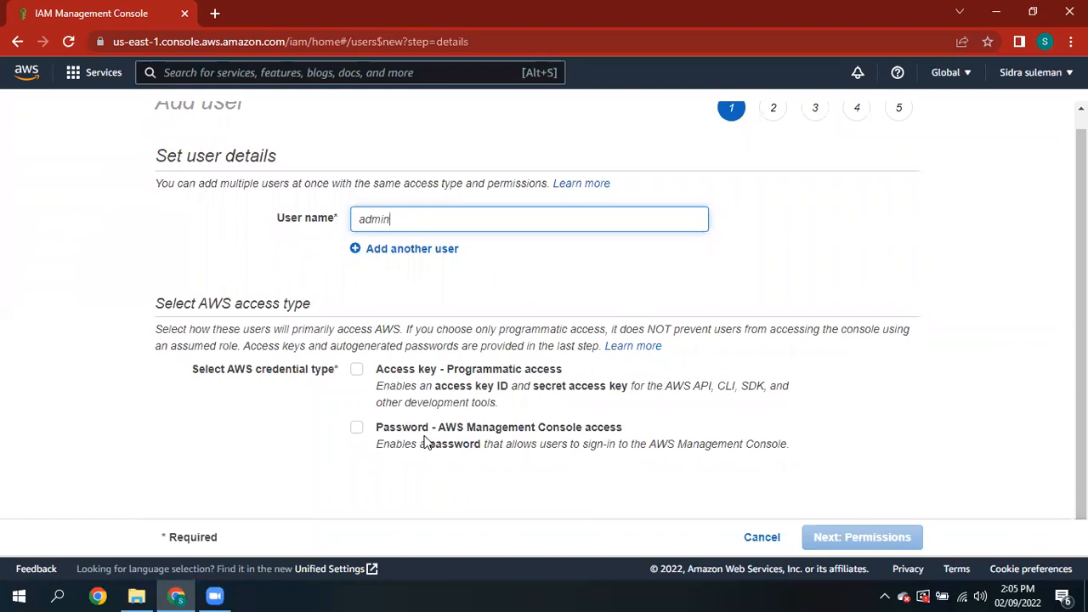
- Enable AWS Management Console password access for admin with a custom password
left_click(357, 434)
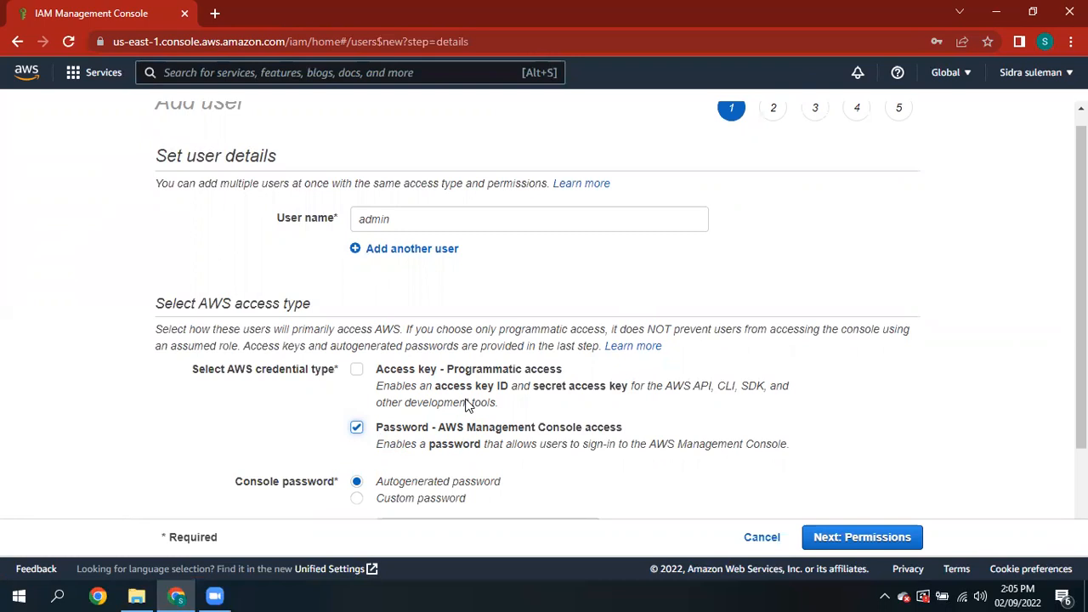
scroll(1080, 293, "down", 2)
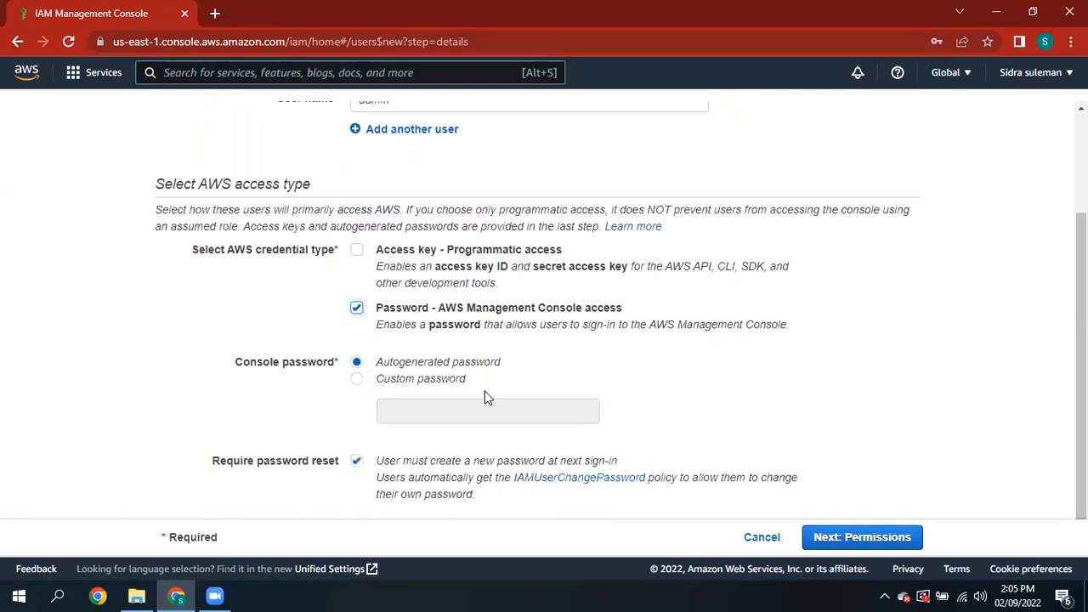
left_click(359, 380)
left_click(408, 412)
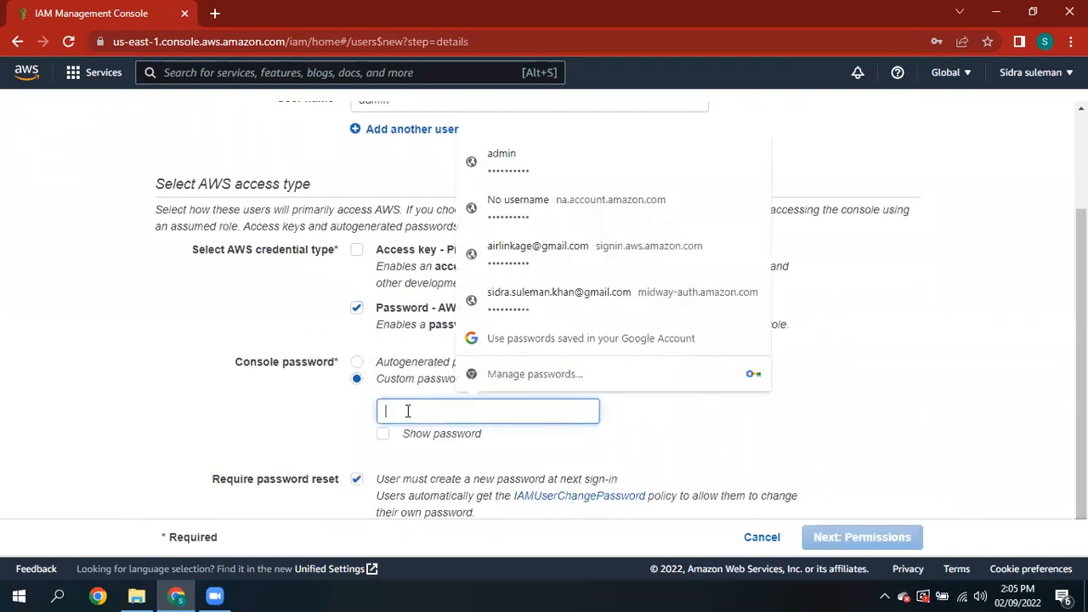
type("*****")
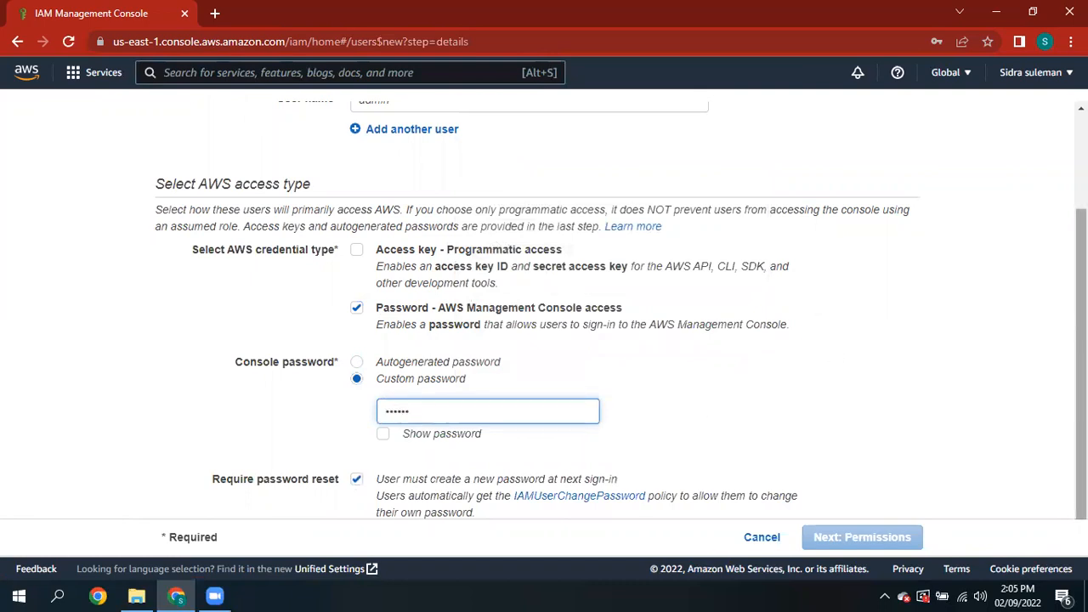
left_click_drag(1081, 331, 1080, 347)
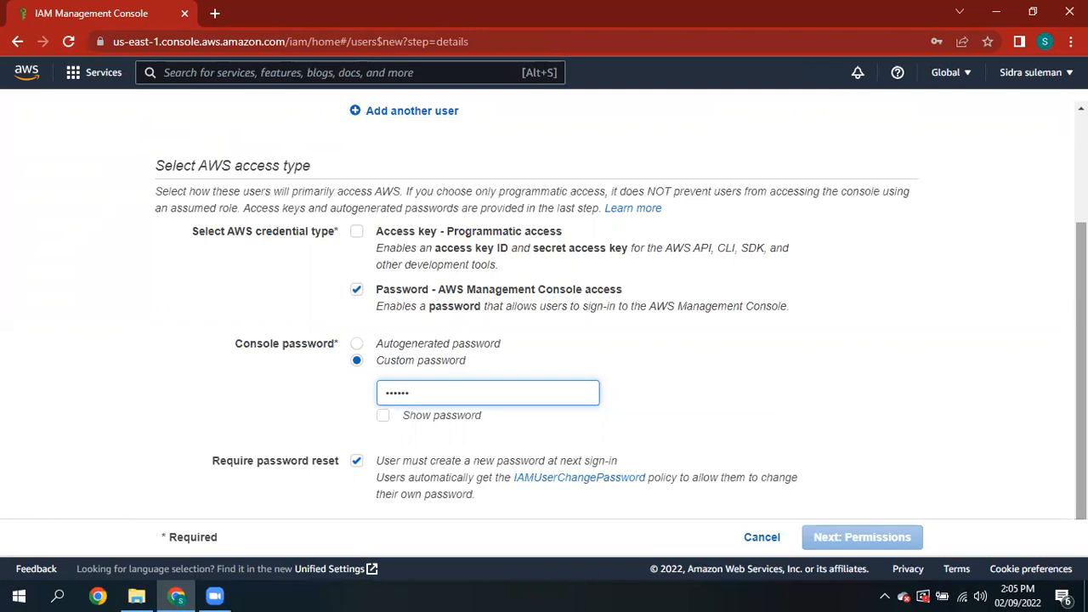
scroll(1082, 341, "up", 1)
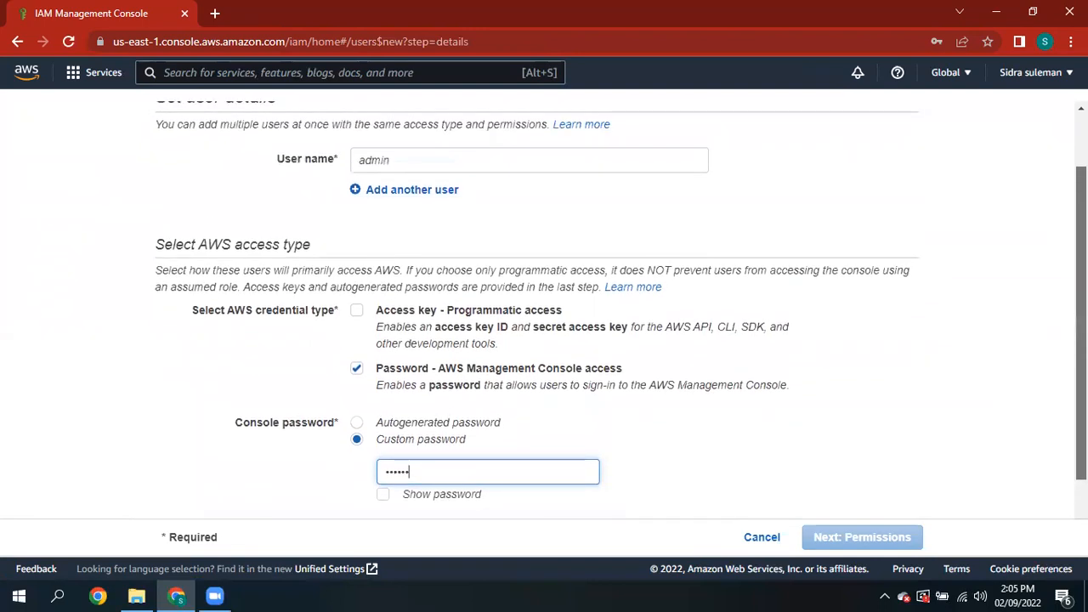
scroll(1081, 340, "up", 1)
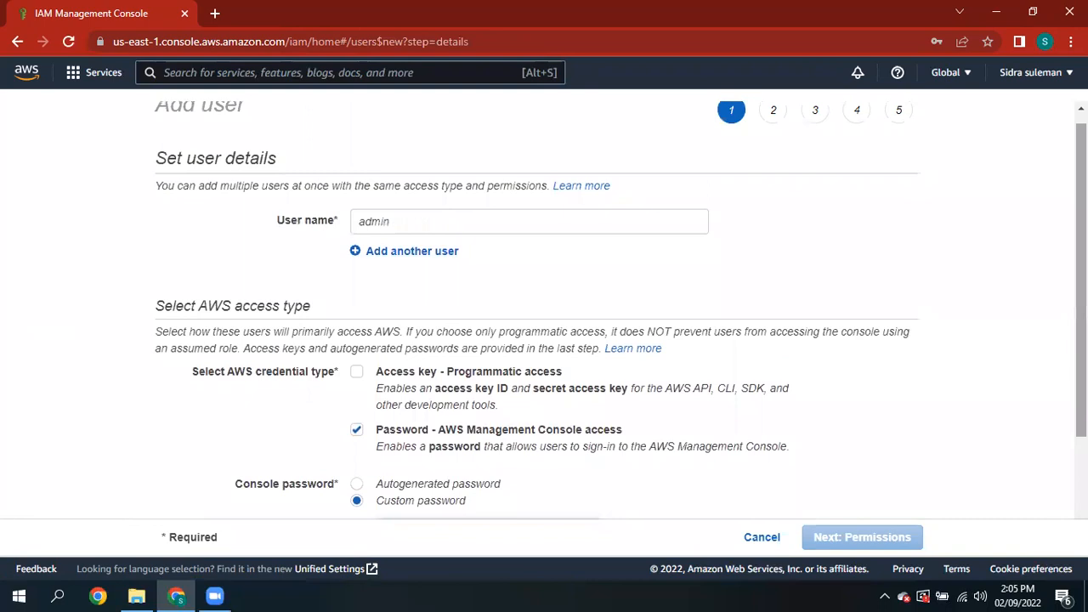
- Leave Access key - Programmatic access unchecked so admin gets console-only access
left_click(358, 372)
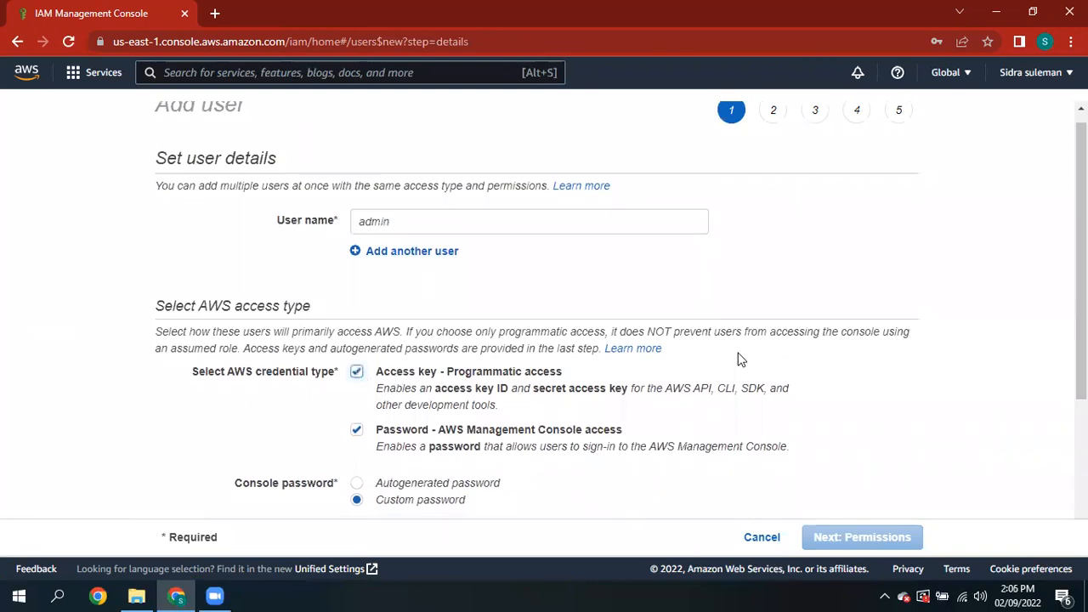
scroll(1081, 255, "down", 3)
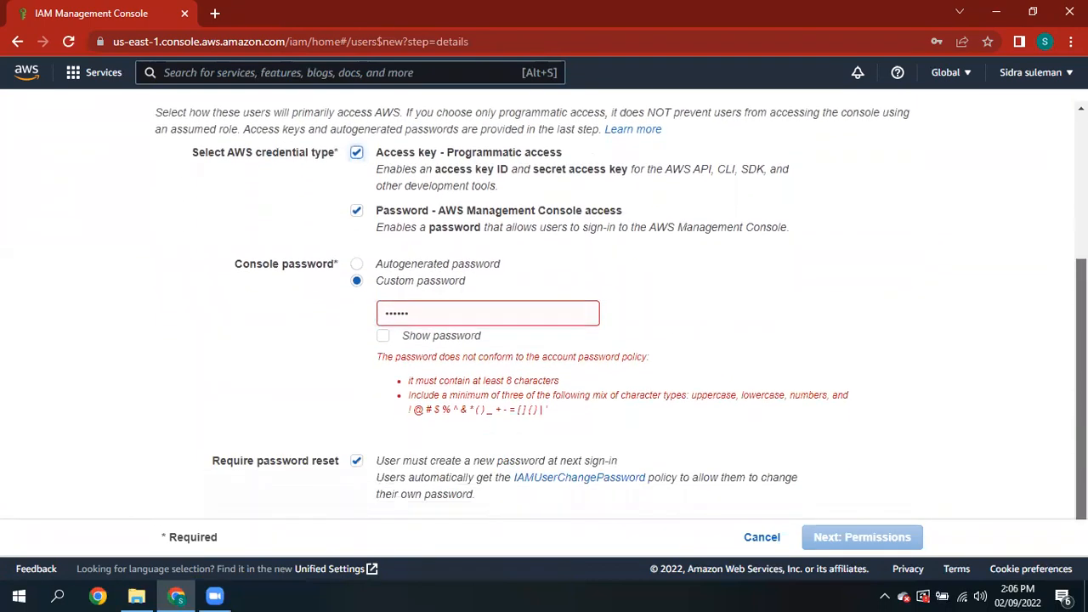
scroll(646, 296, "up", 2)
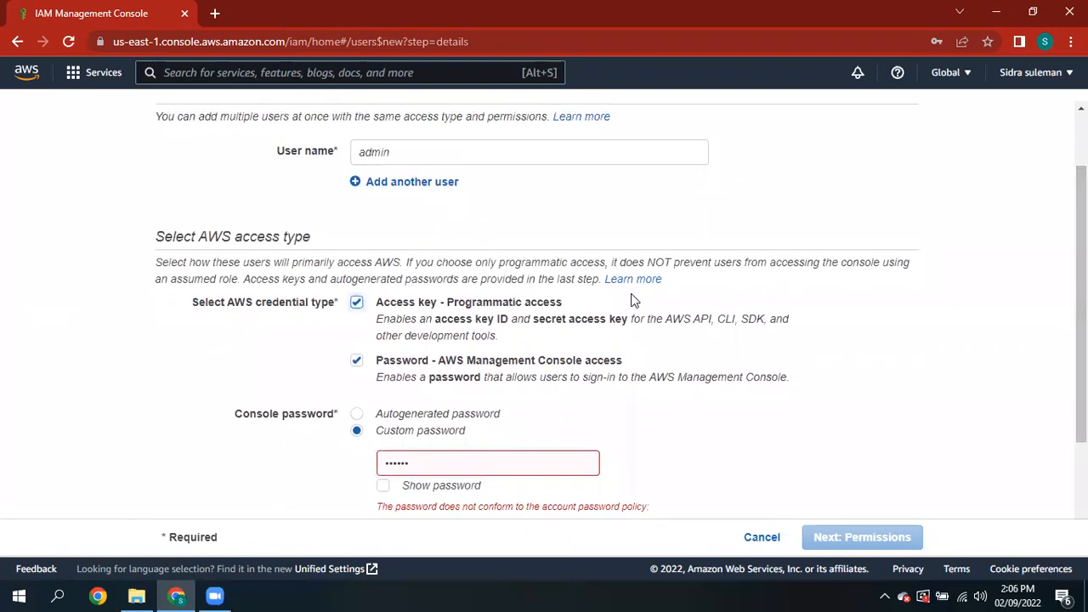
left_click(355, 314)
- Replace the custom password with a new one and continue to Set permissions
left_click_drag(430, 462, 230, 482)
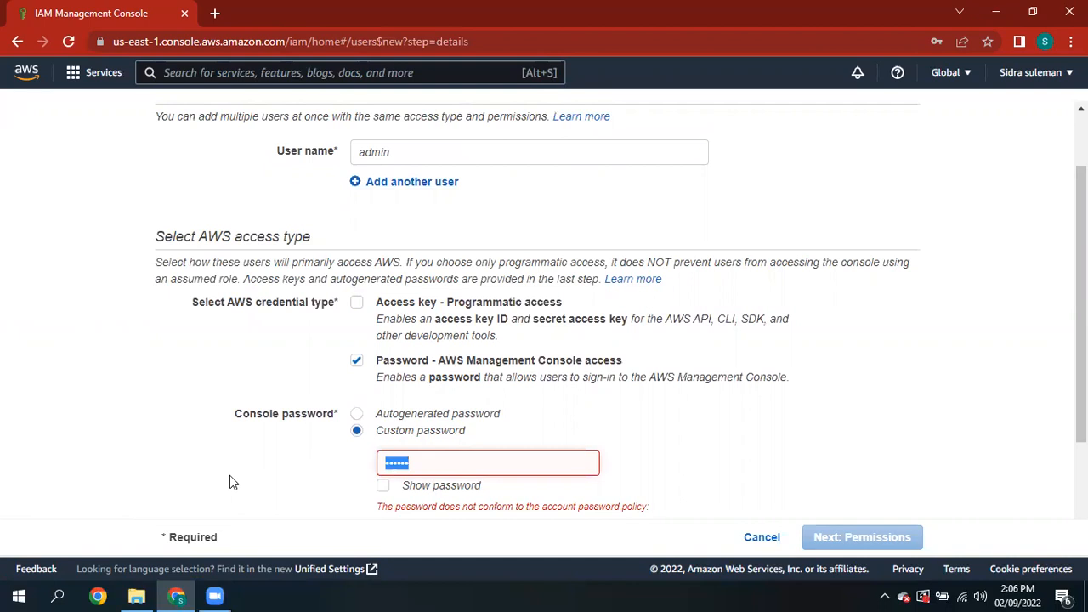
key("BackSpace")
type("a")
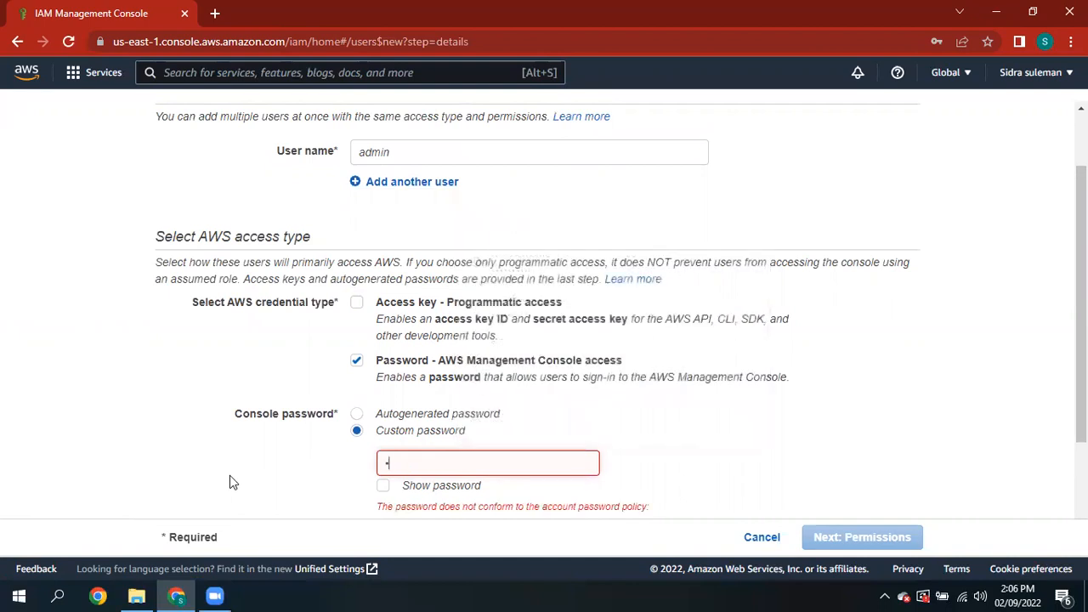
type("••••••••")
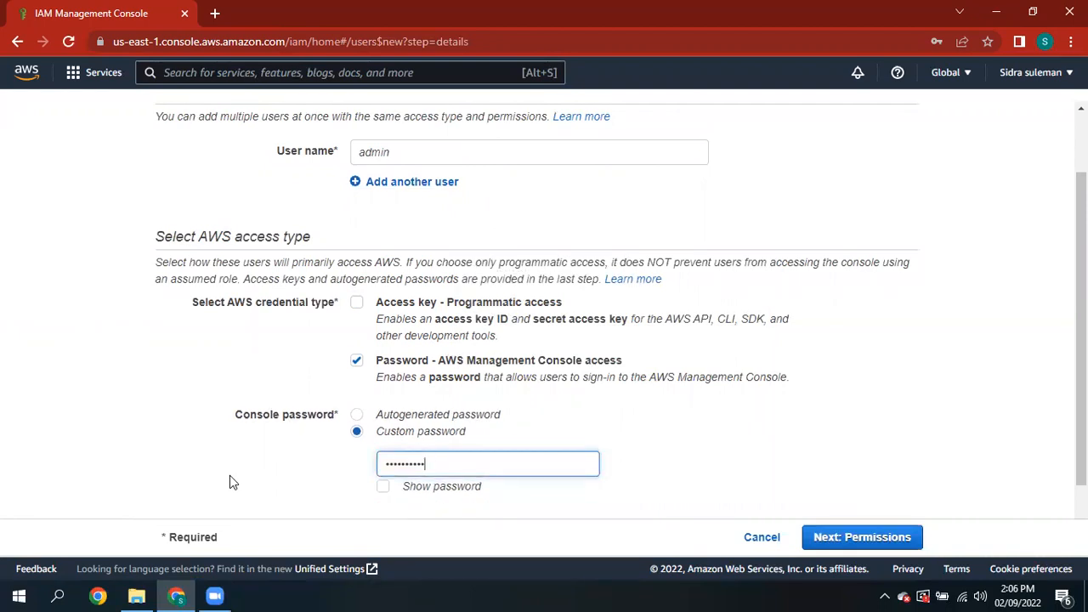
scroll(884, 357, "down", 1)
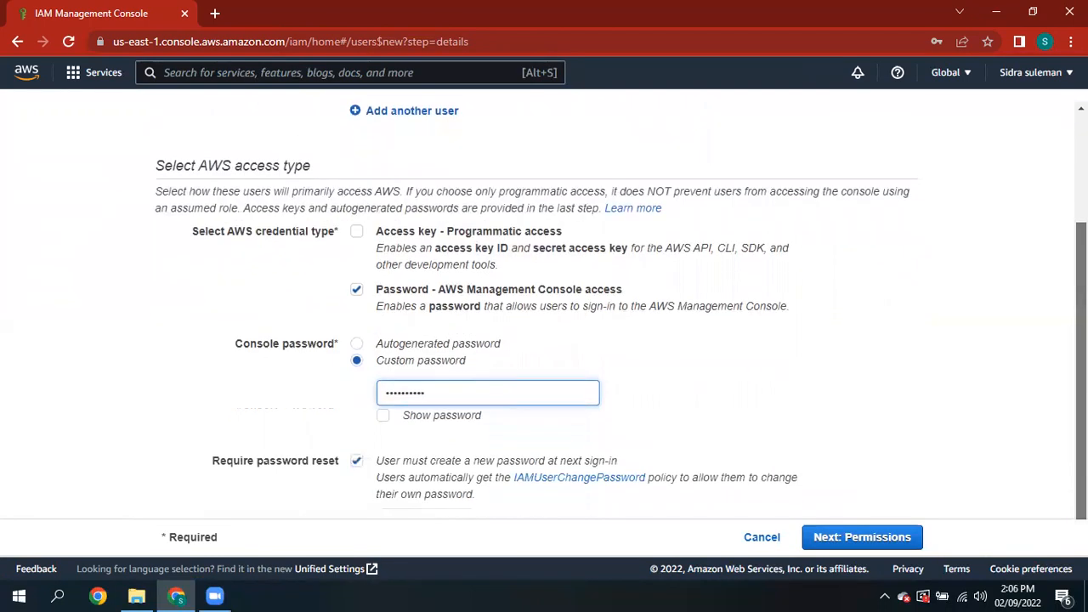
left_click(867, 537)
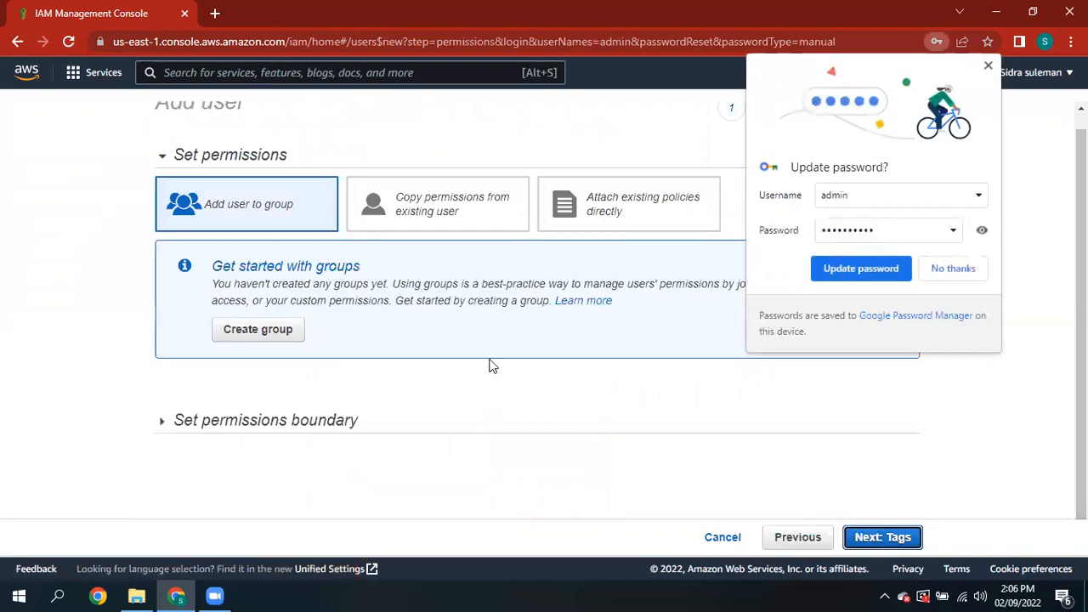
- Decline Chrome's Update password offer with No thanks and begin creating a group
left_click(950, 268)
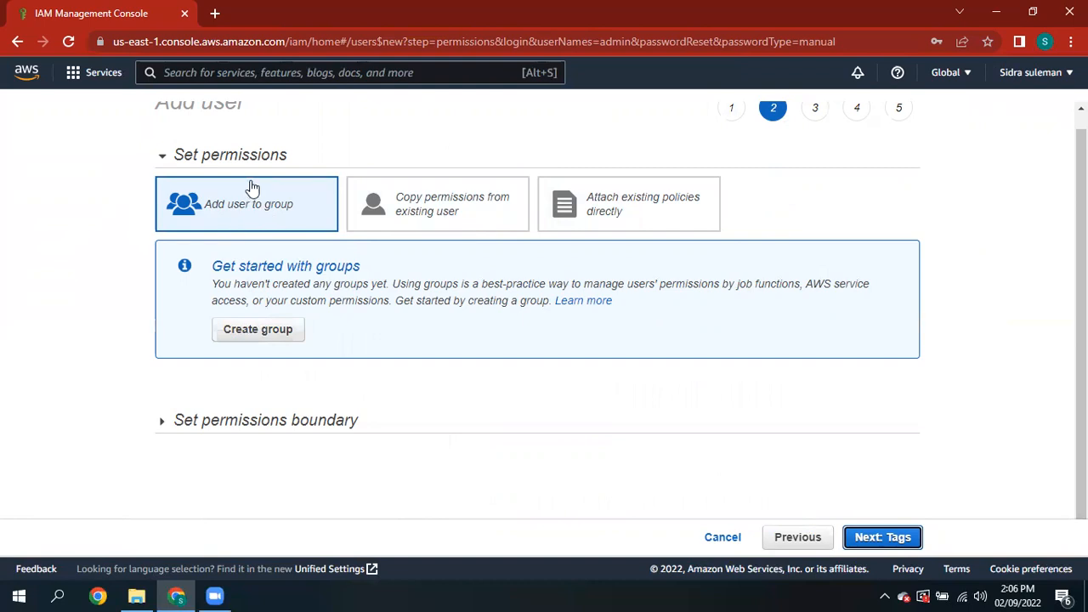
left_click(266, 339)
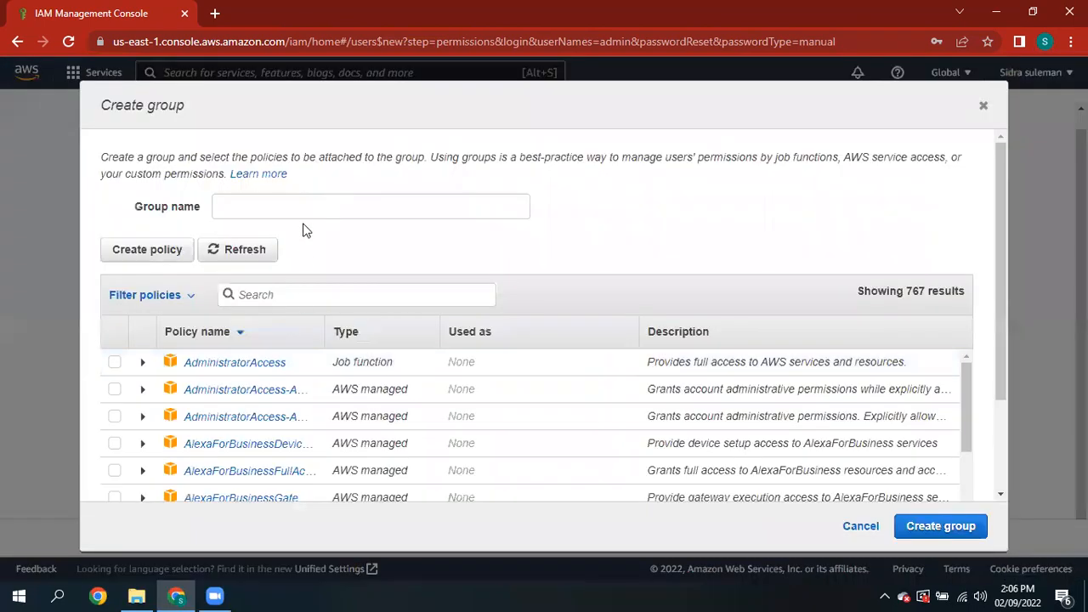
- Name the new group uet and attach the AmazonS3FullAccess policy
left_click(303, 214)
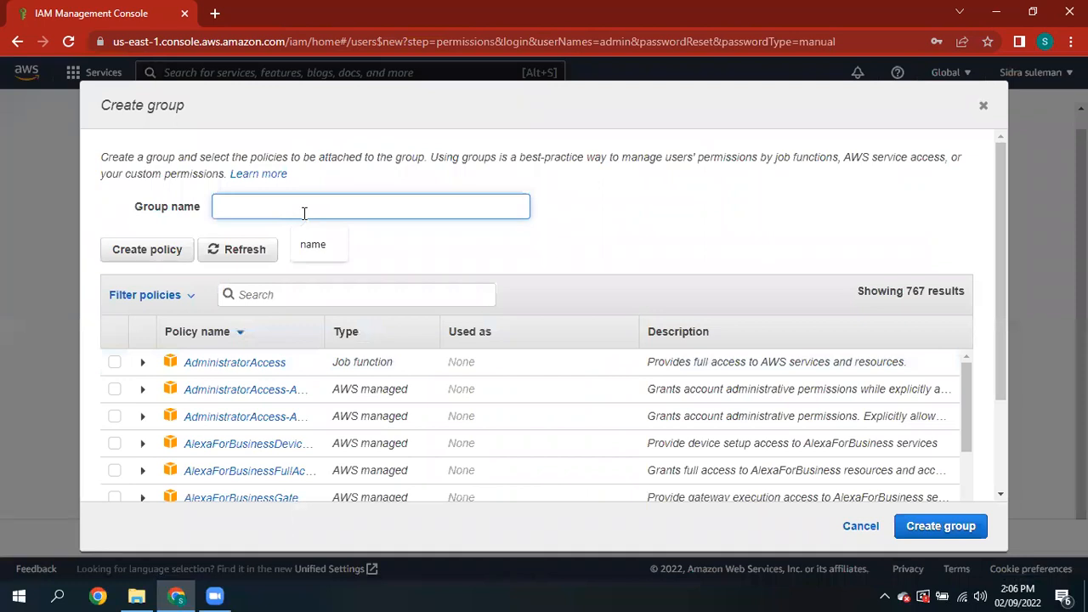
type("ues")
left_click(302, 289)
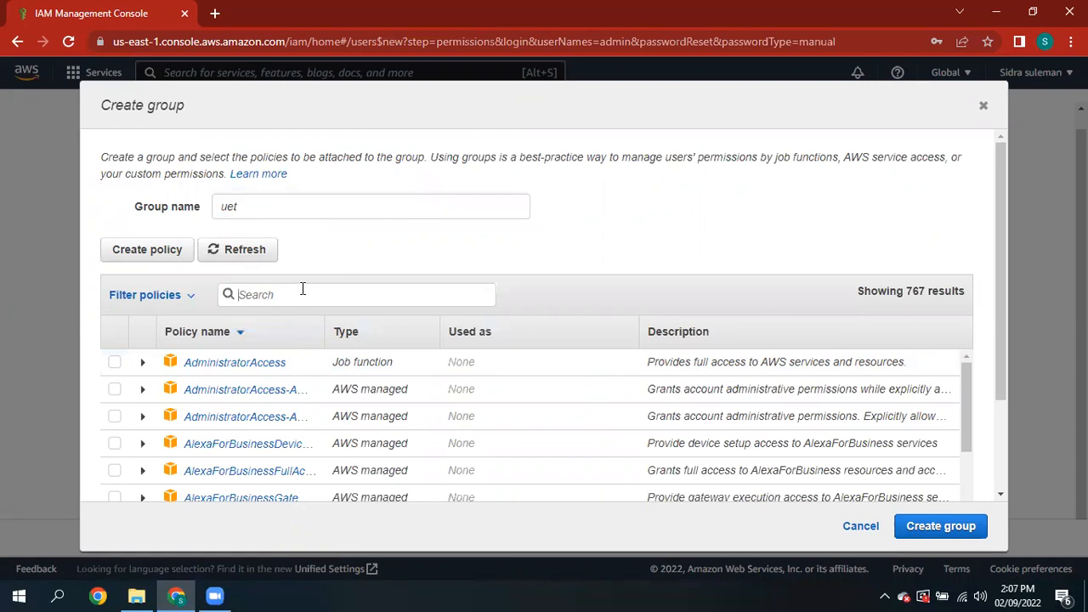
type("s3")
left_click(114, 390)
- Also attach AmazonEC2FullAccess and create the uet group
left_click(283, 293)
key("BackSpace")
key("BackSpace")
type("ec2")
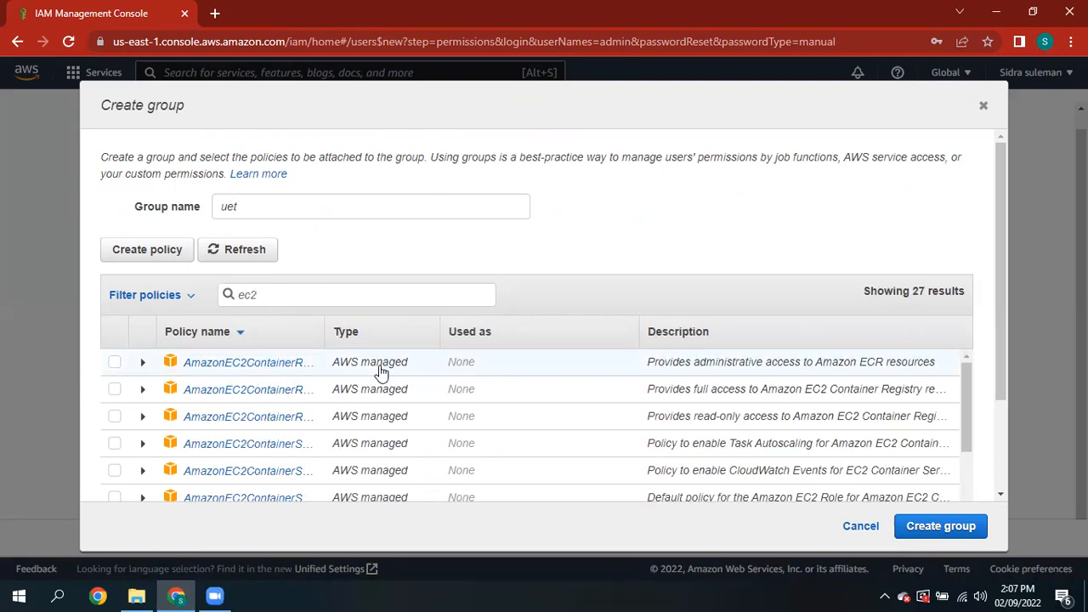
left_click_drag(966, 365, 964, 415)
left_click(115, 435)
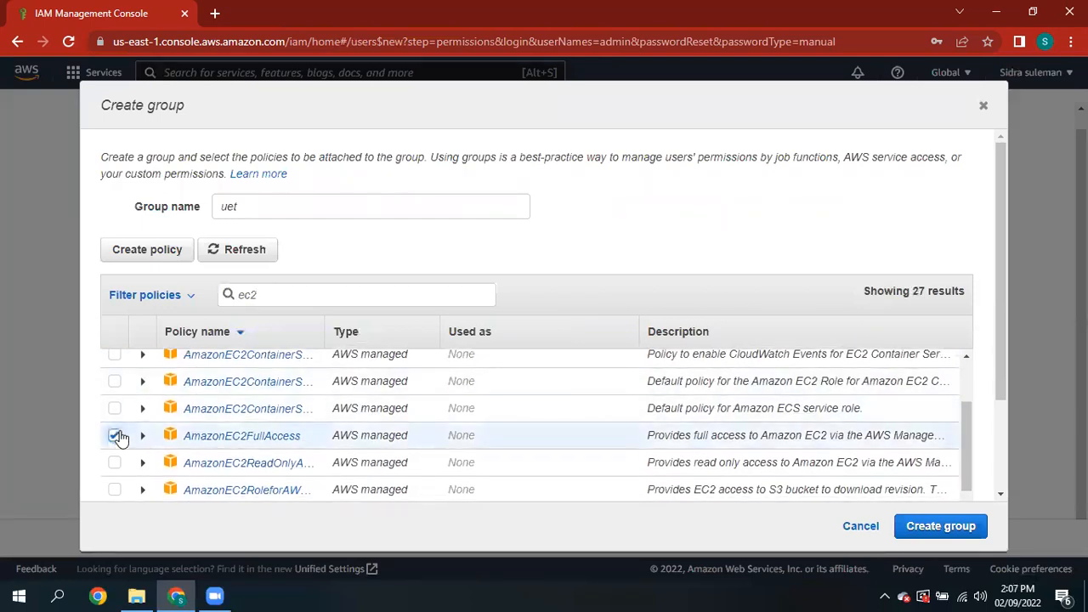
left_click(963, 529)
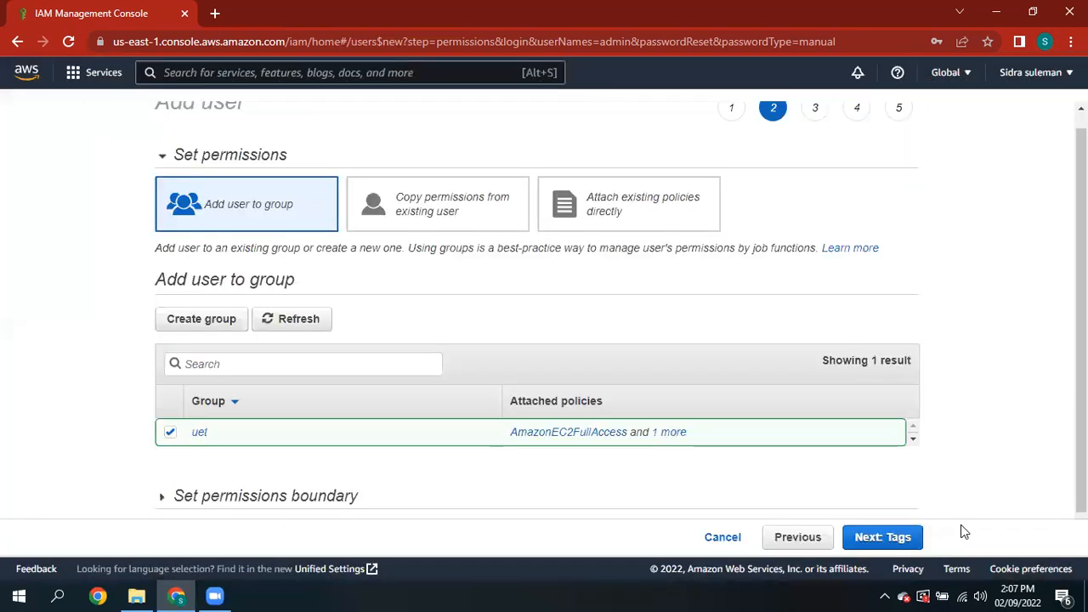
scroll(1037, 261, "down", 1)
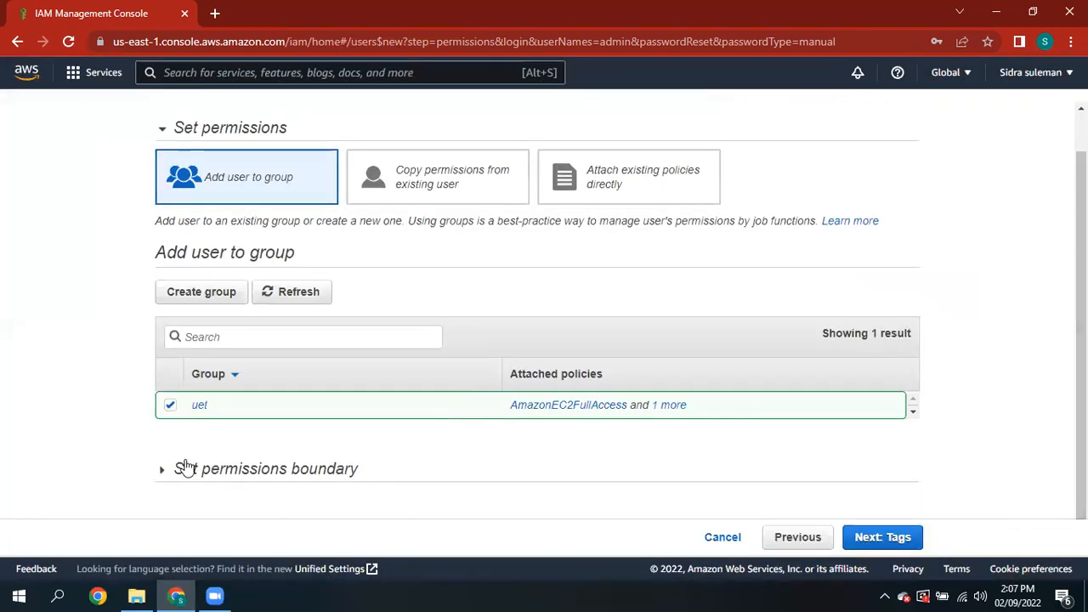
- Skip the permissions boundary and tags, review, and create the admin user
left_click(180, 468)
scroll(983, 344, "down", 1)
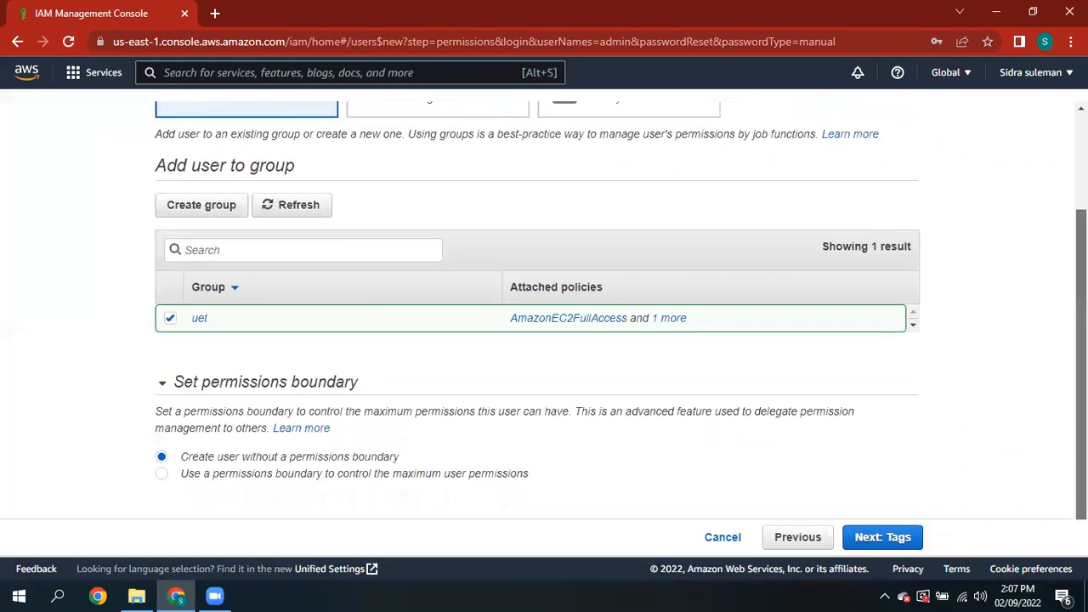
scroll(863, 426, "up", 1)
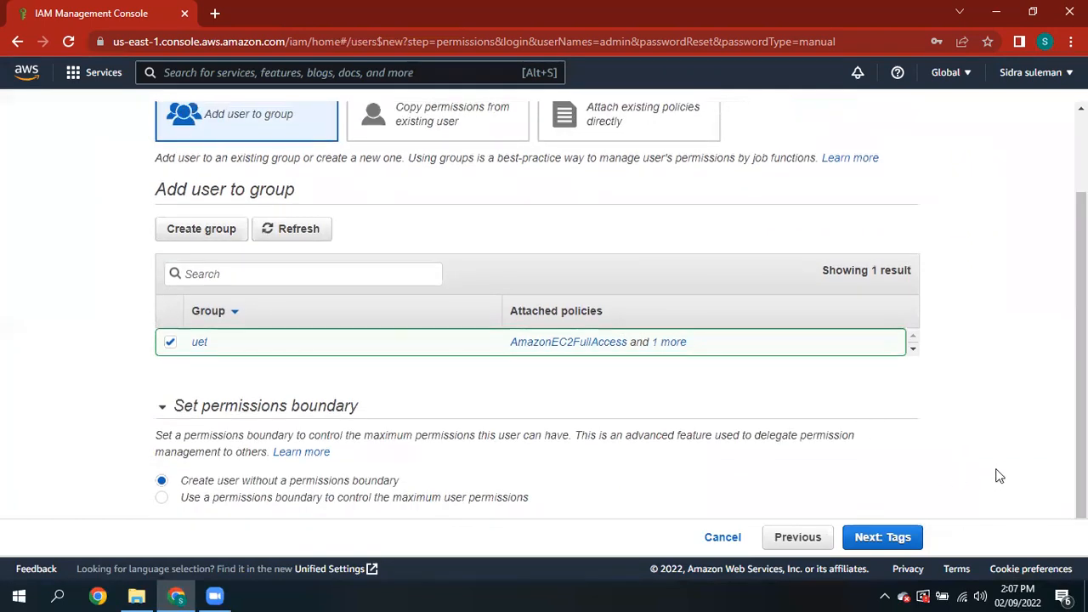
left_click(899, 536)
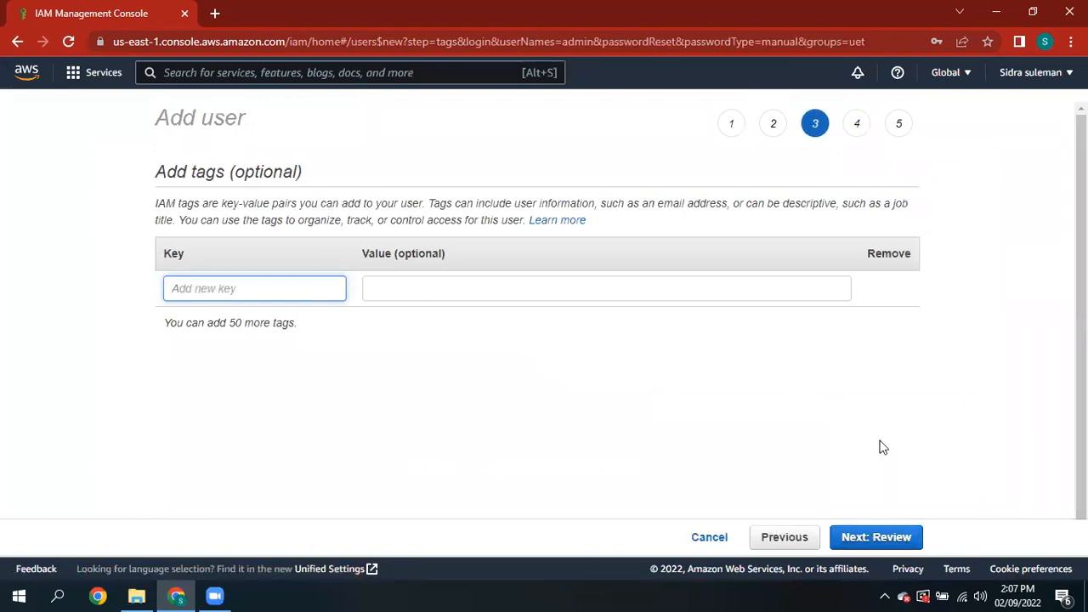
left_click(862, 540)
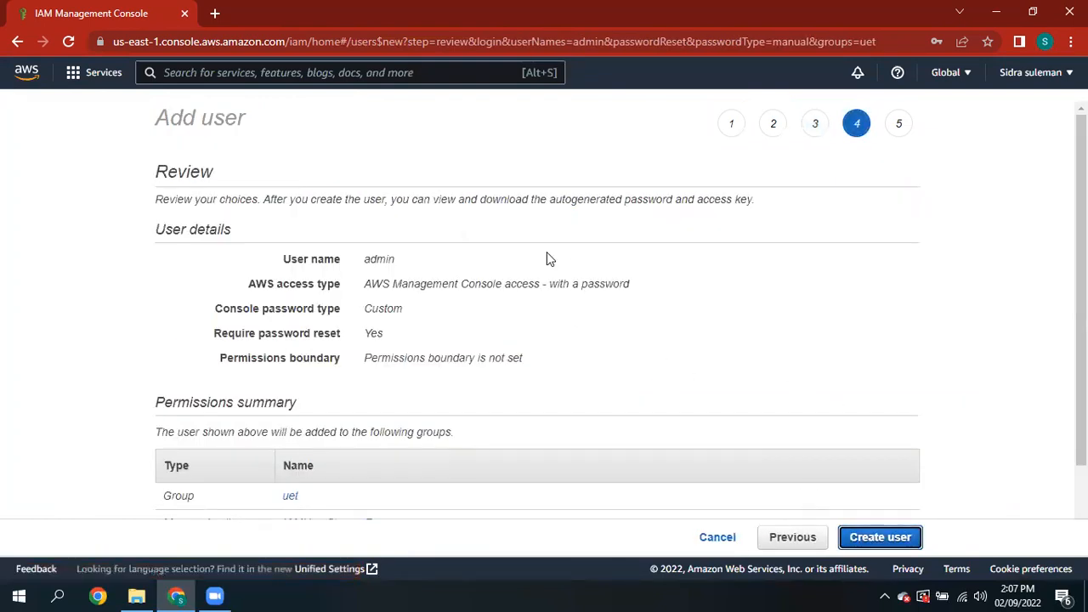
left_click(863, 544)
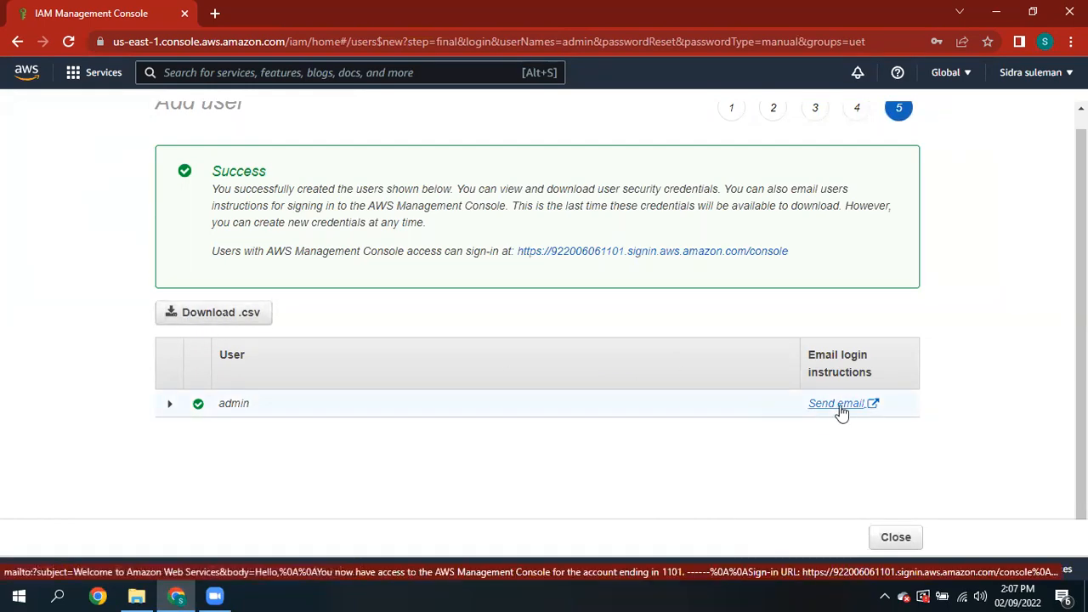
- Open the admin user from the Users list and view its Security credentials
left_click(893, 539)
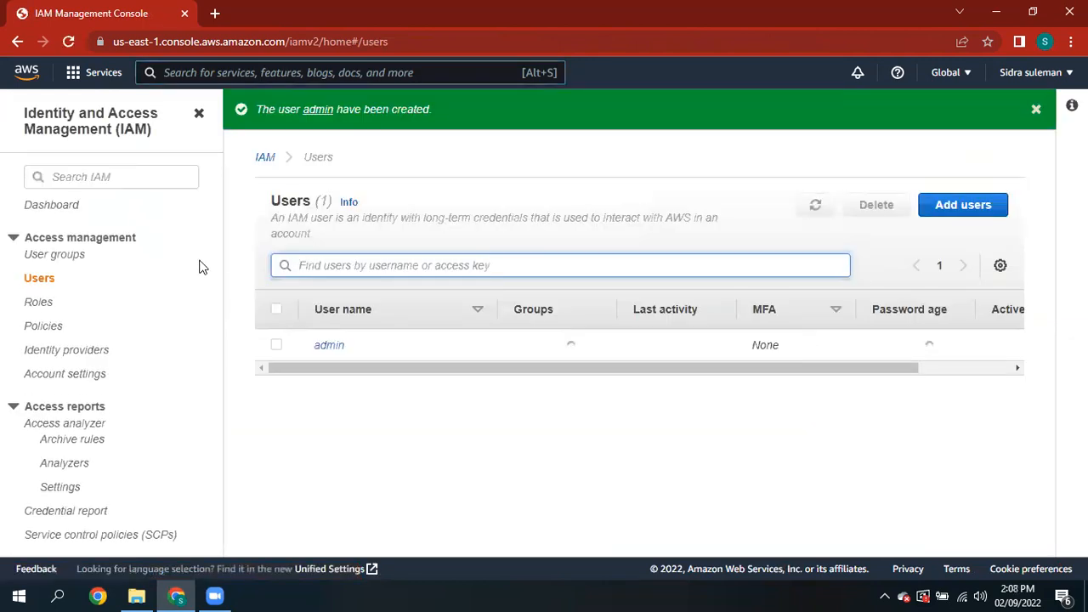
left_click(329, 346)
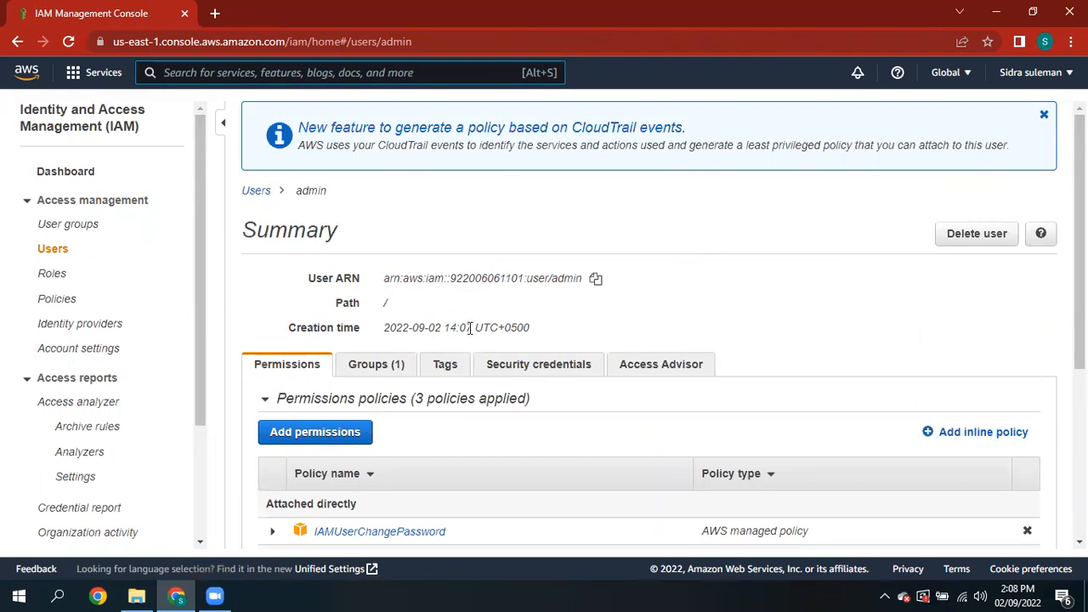
left_click_drag(1068, 291, 1080, 420)
left_click(1029, 306)
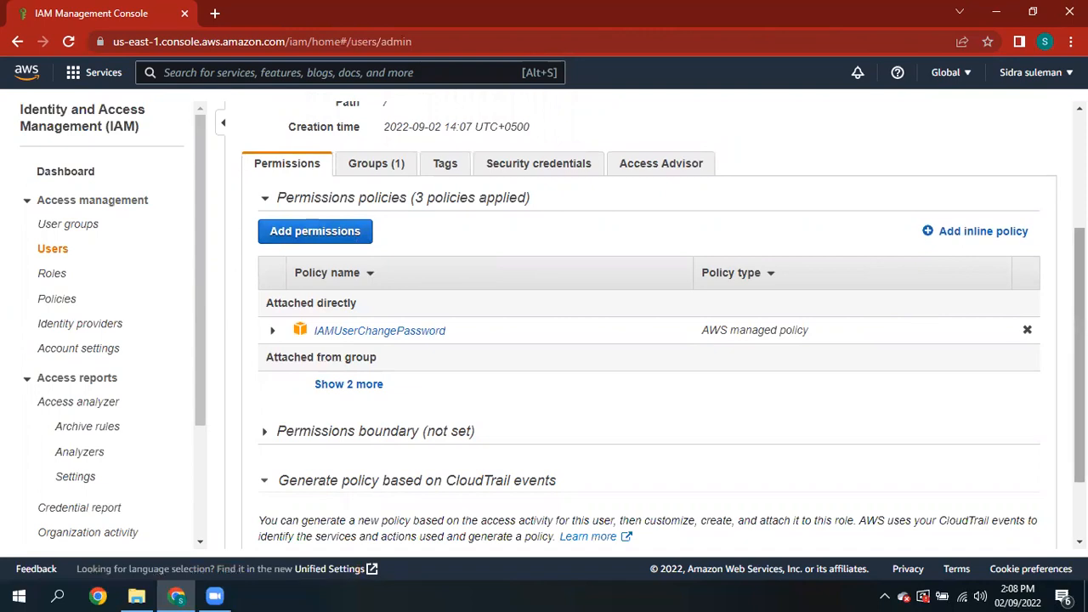
scroll(552, 247, "up", 1)
left_click(549, 241)
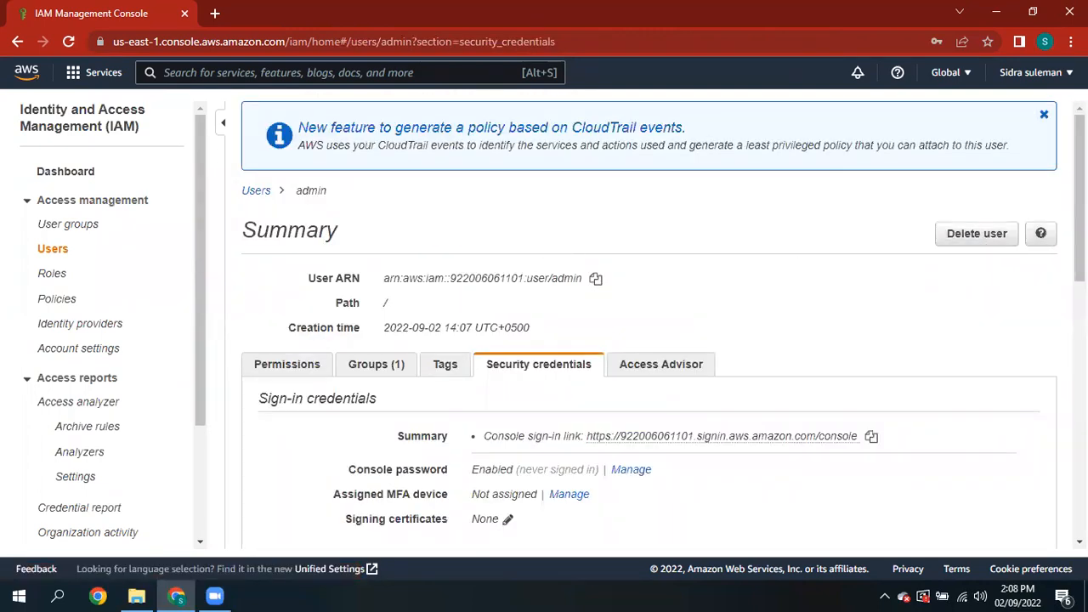
- Create a new access key for admin and reveal its secret access key
scroll(647, 340, "down", 3)
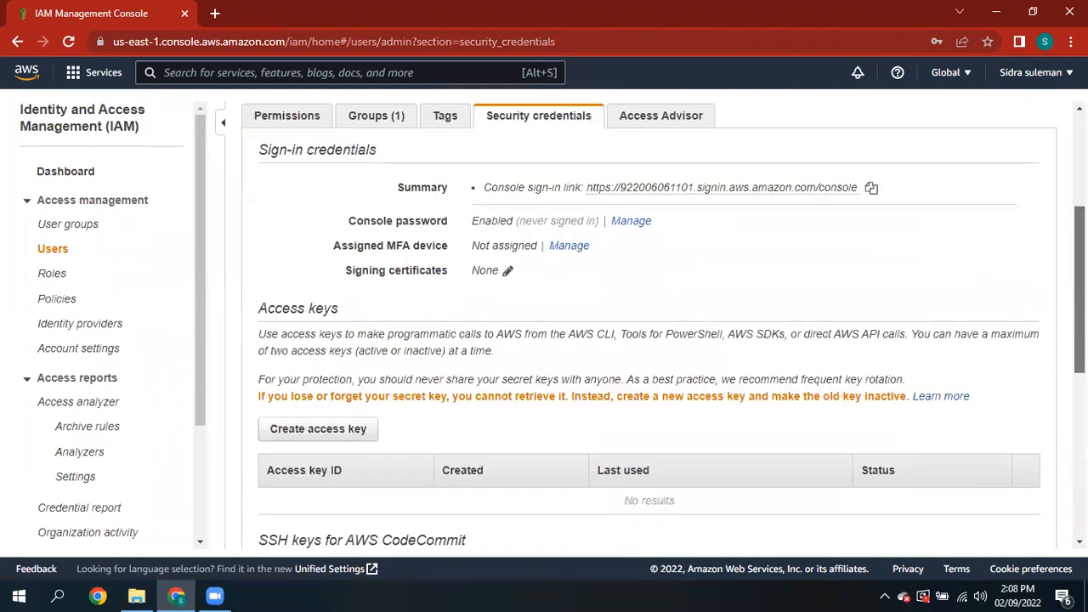
left_click_drag(1080, 267, 1080, 263)
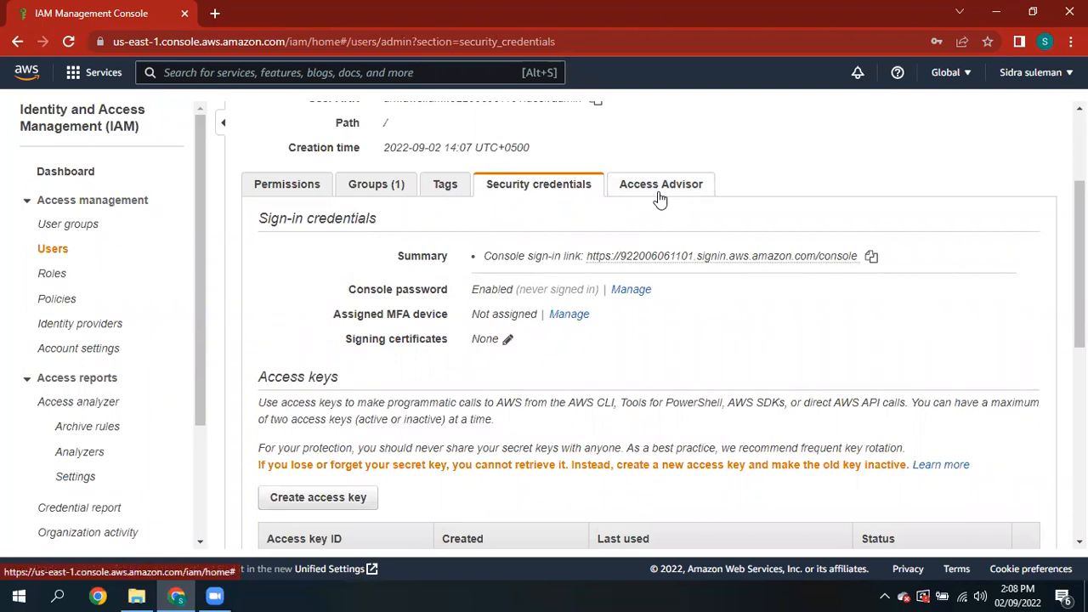
left_click_drag(1080, 245, 1080, 333)
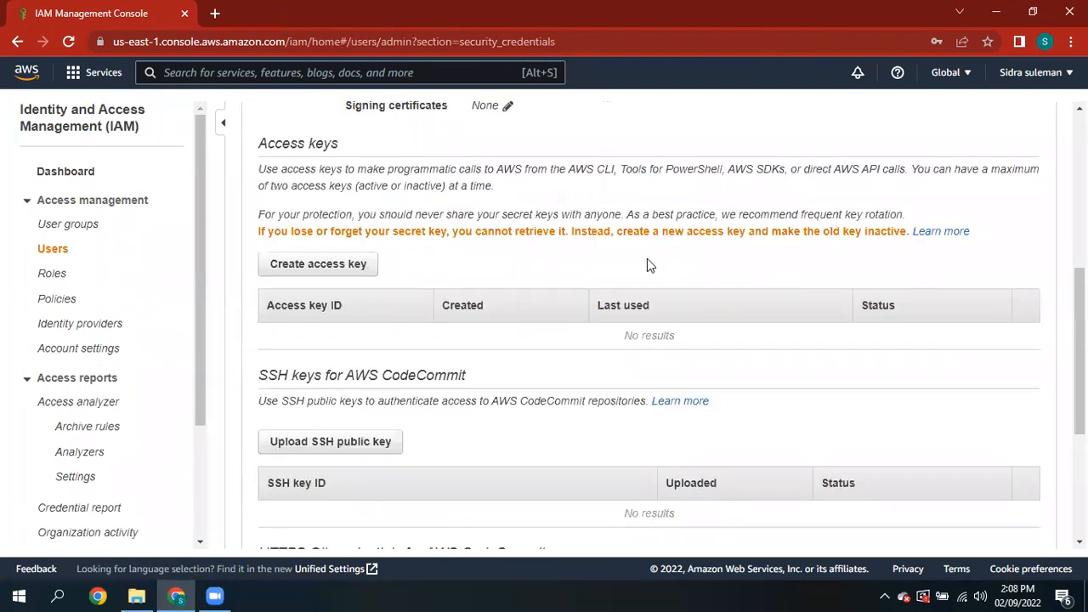
left_click(361, 270)
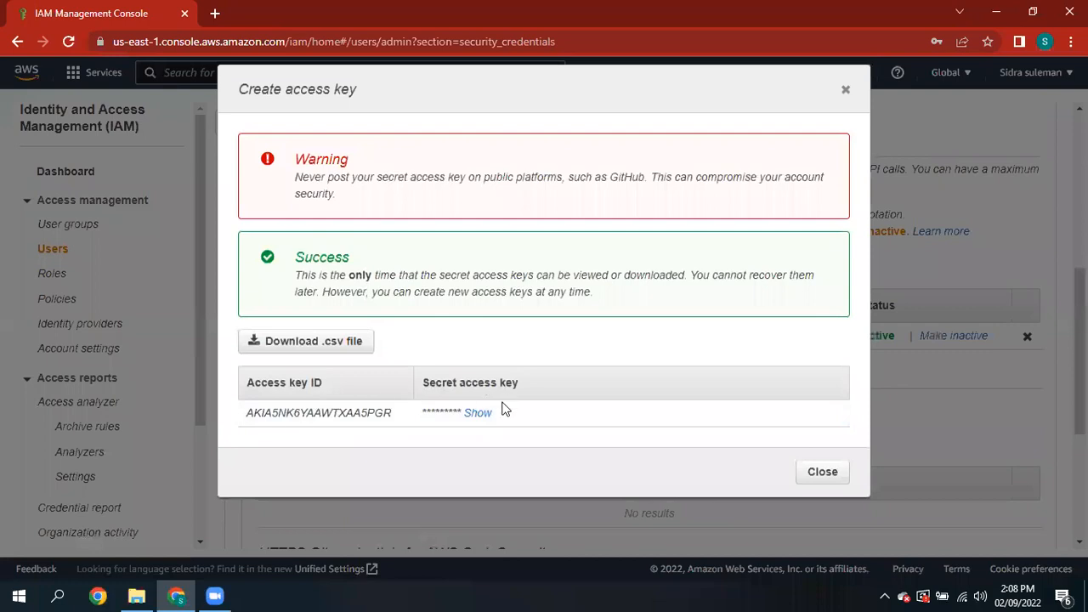
double_click(478, 413)
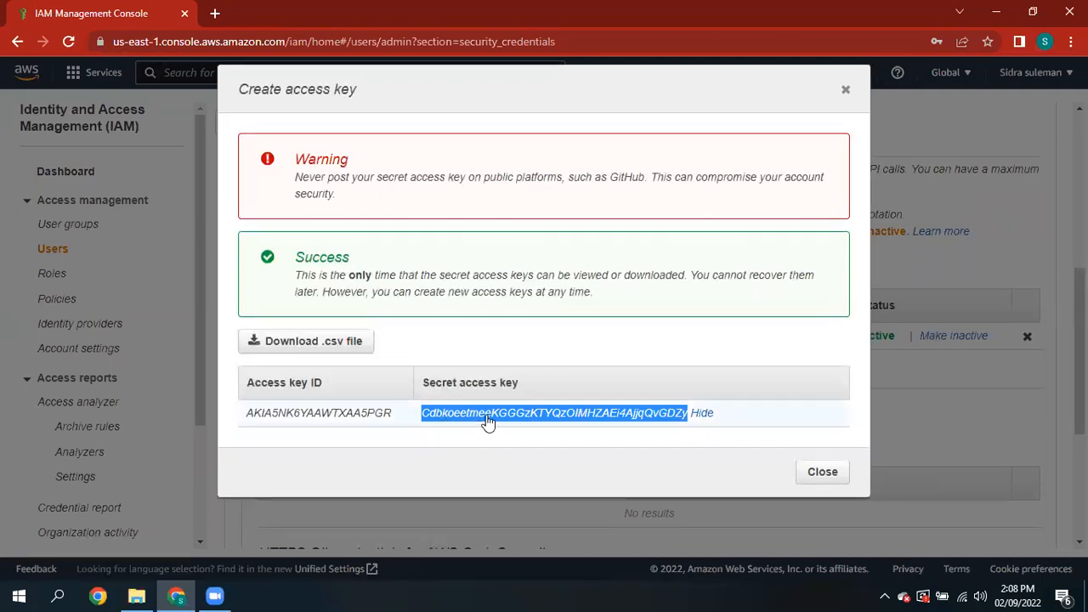
- Dismiss the access key confirmation and review admin's Security credentials listing
left_click(846, 89)
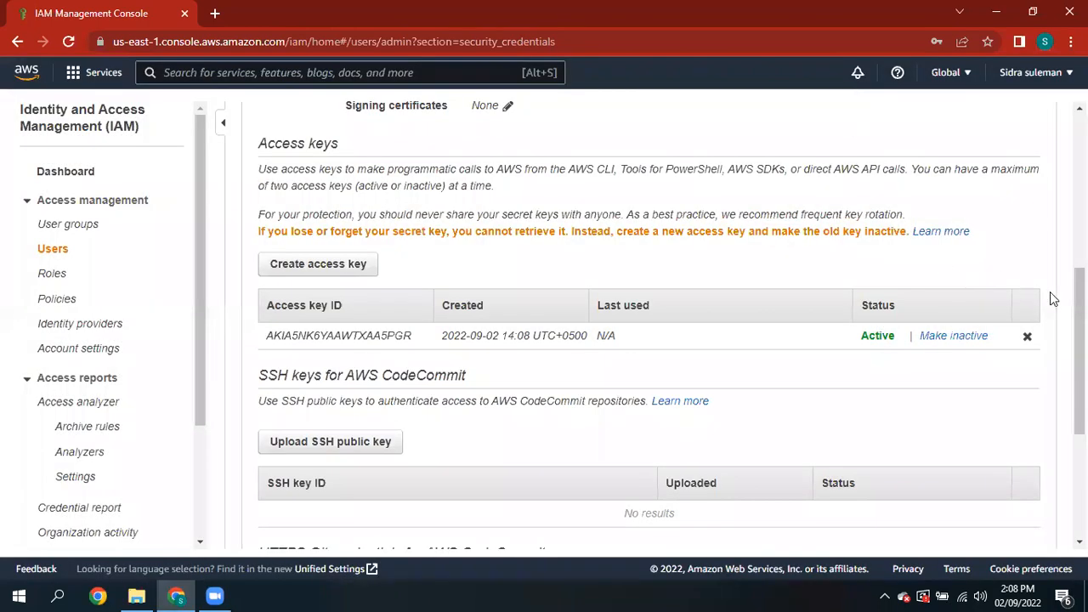
scroll(507, 323, "down", 1)
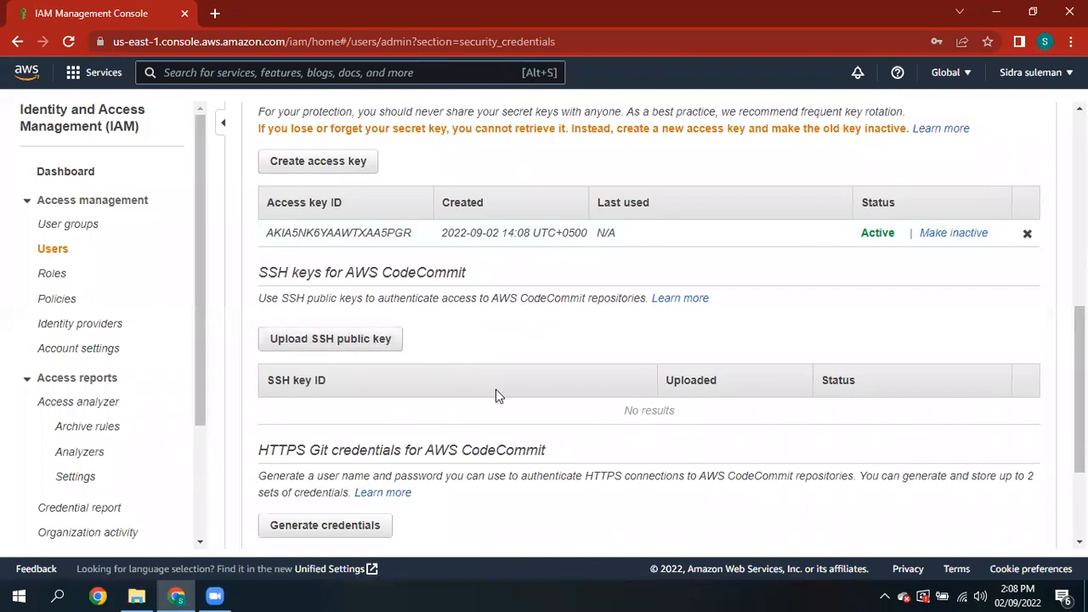
scroll(1080, 389, "down", 2)
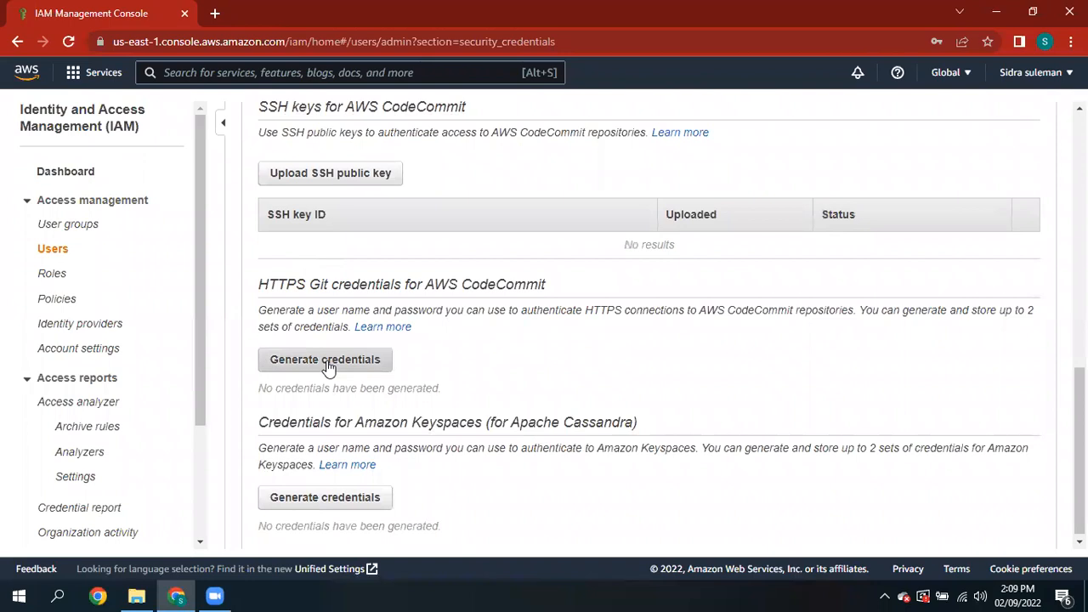
left_click_drag(1079, 451, 1080, 194)
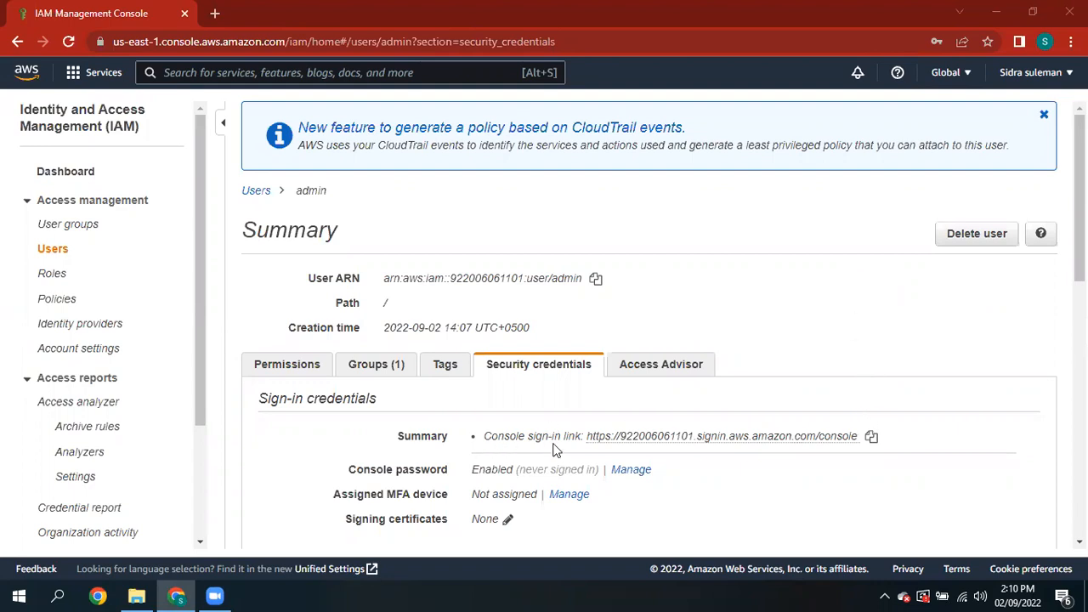
- Copy the console sign-in link and load it in a new Chrome window
left_click(867, 447)
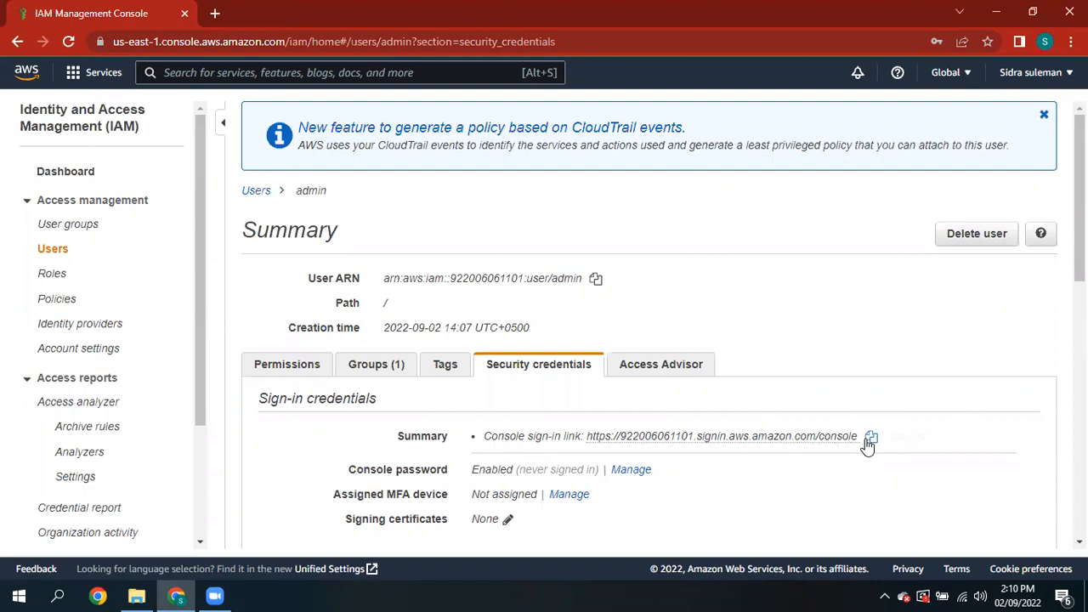
left_click(106, 595)
left_click(348, 255)
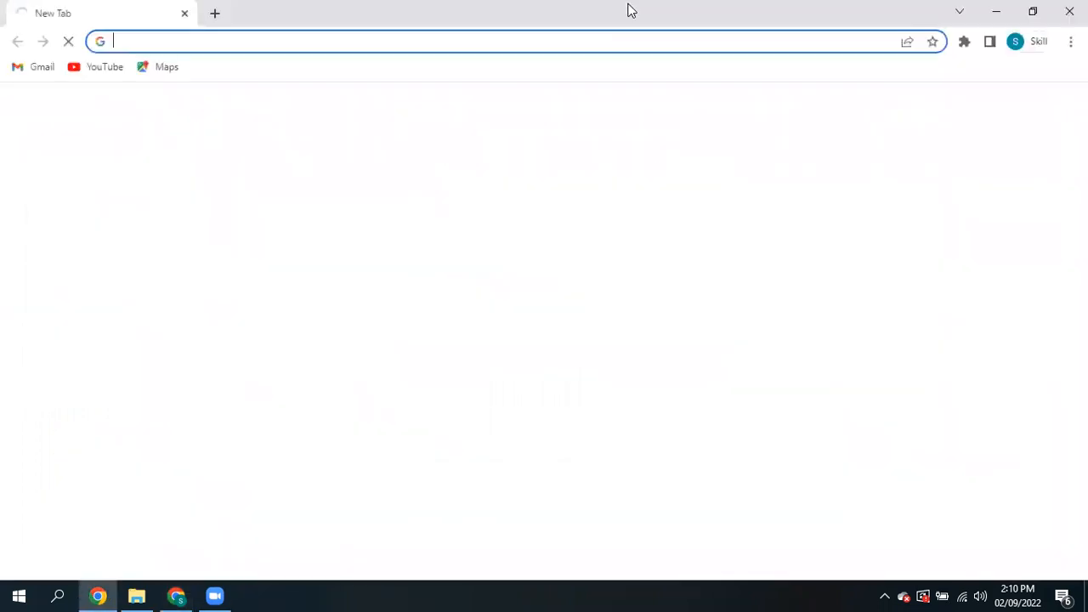
left_click(612, 37)
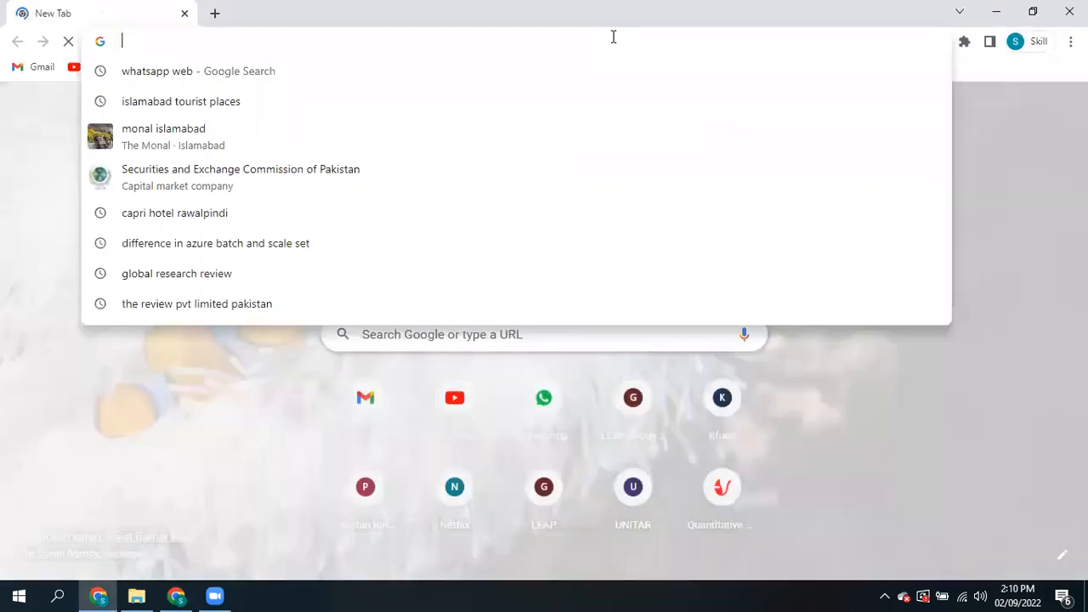
key("ctrl+v")
key("Return")
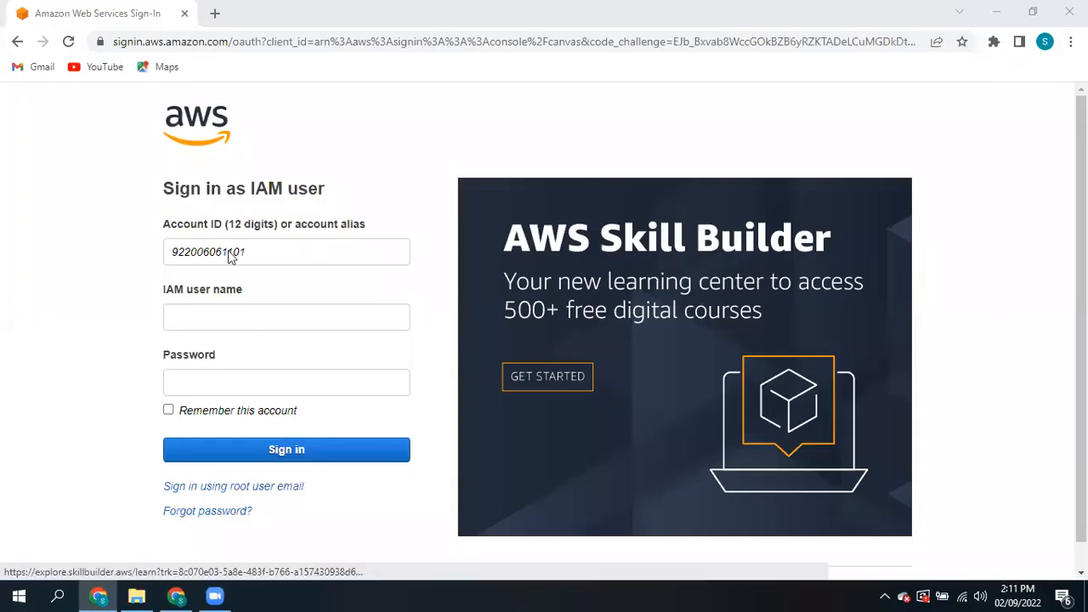
- Sign in with user name admin and its initial password
left_click(255, 313)
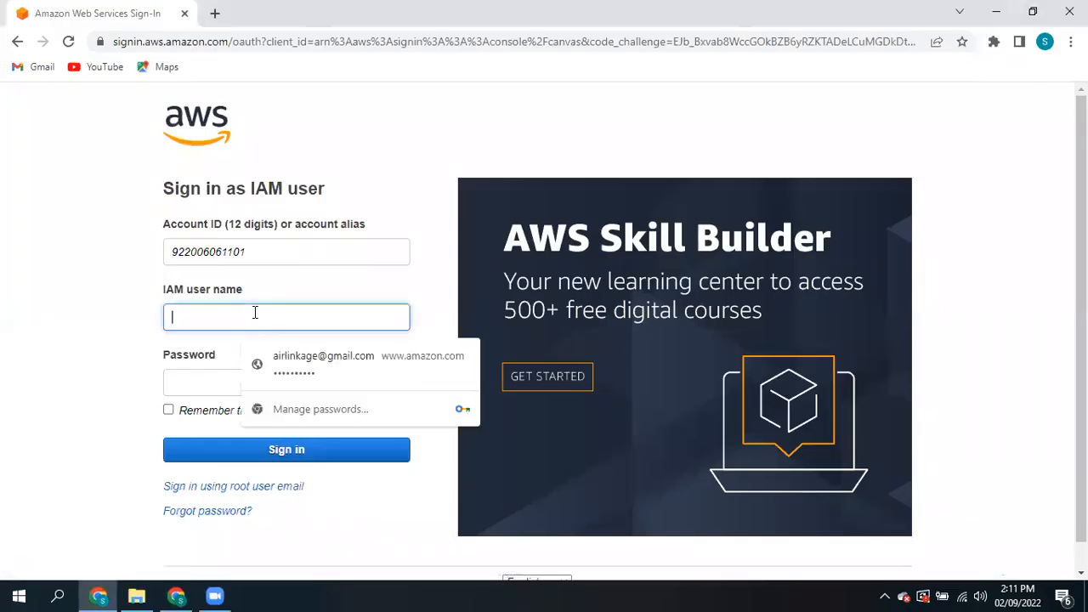
type("admin")
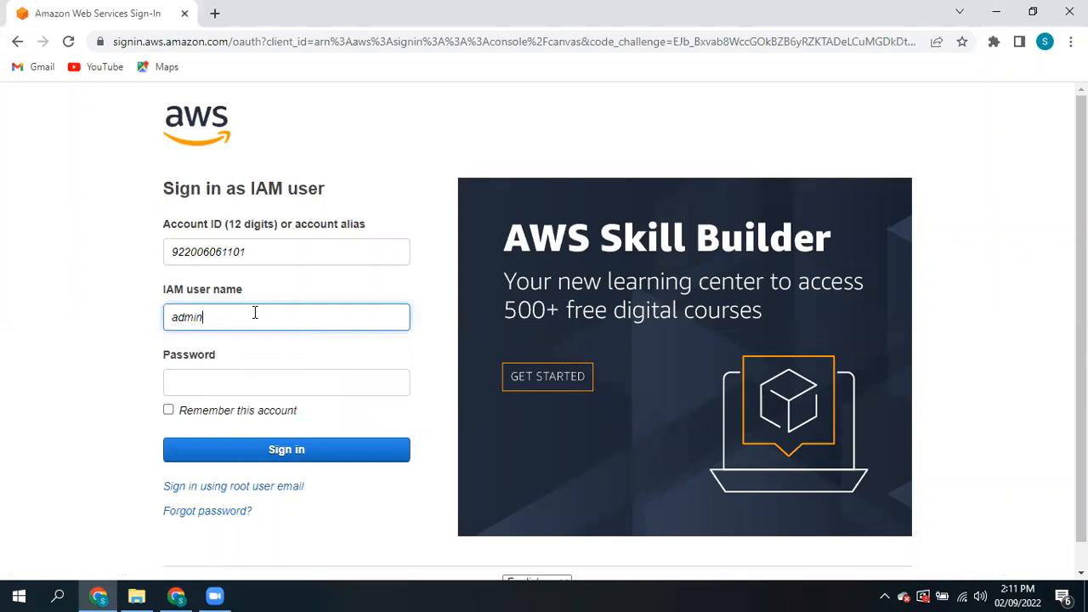
left_click(232, 375)
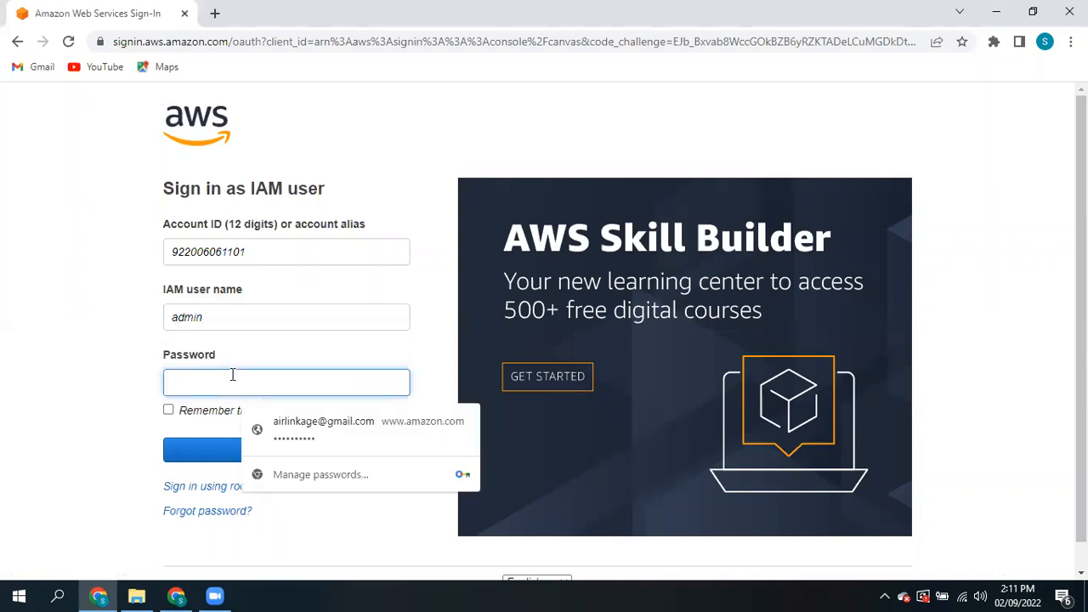
type("admin1")
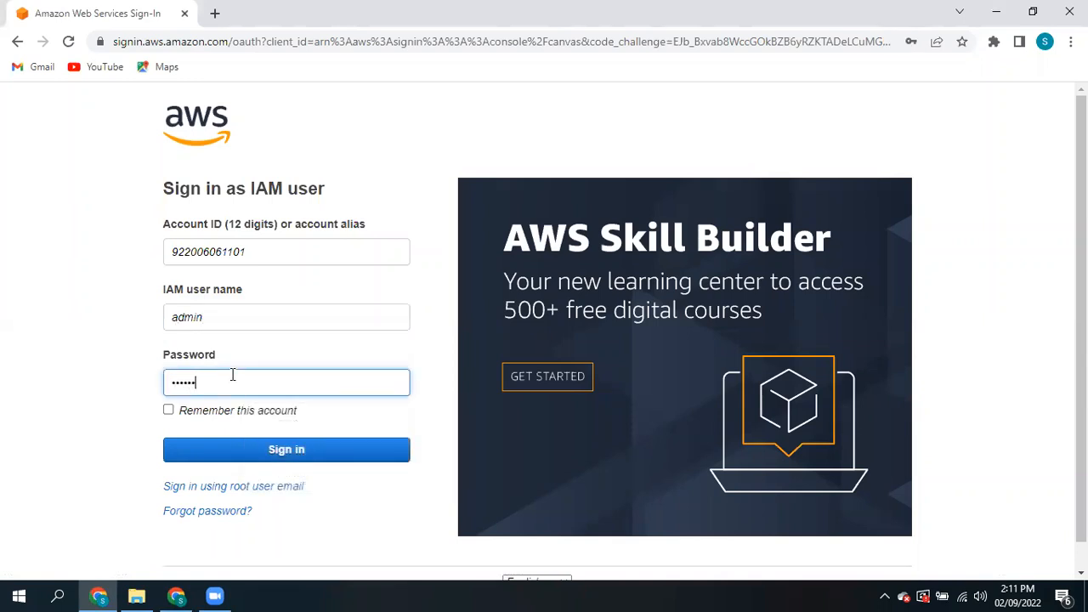
type("2345")
left_click(248, 445)
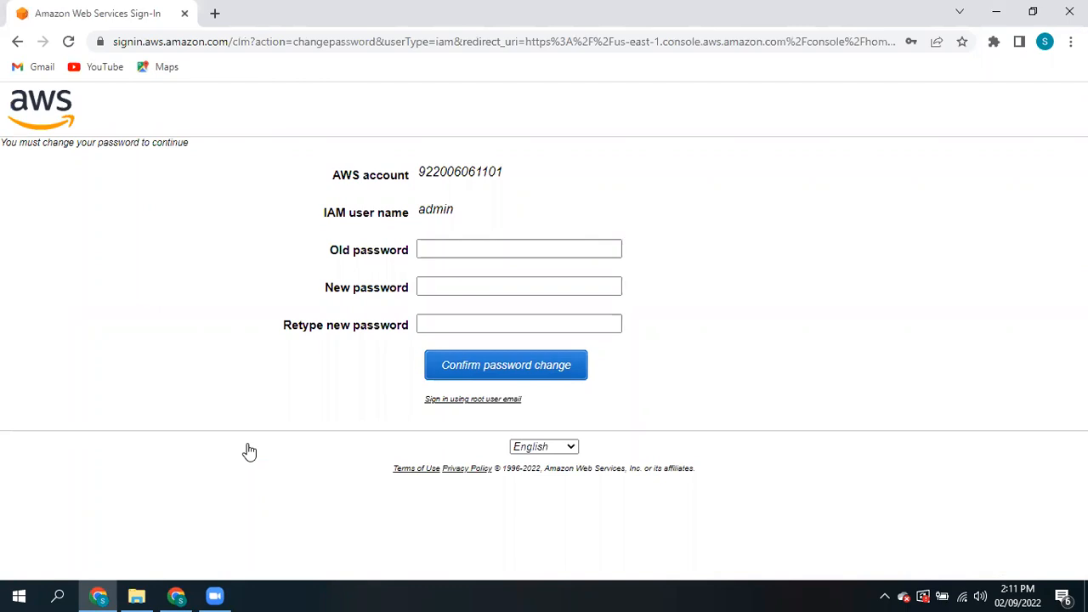
- Enter the old password, the new password twice, and confirm the password change
left_click(432, 246)
type("•")
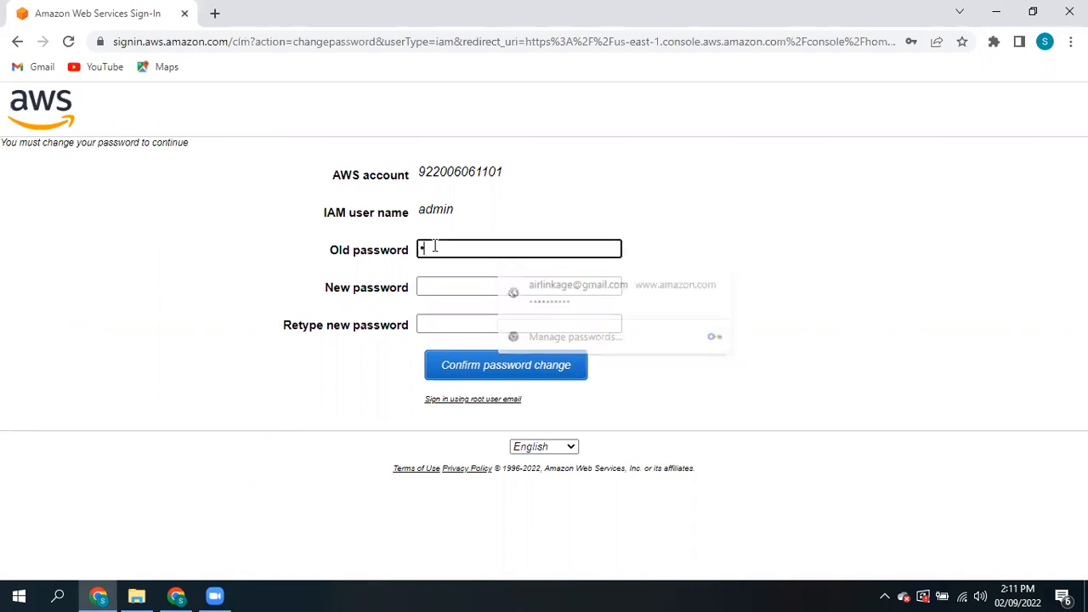
type("•••••")
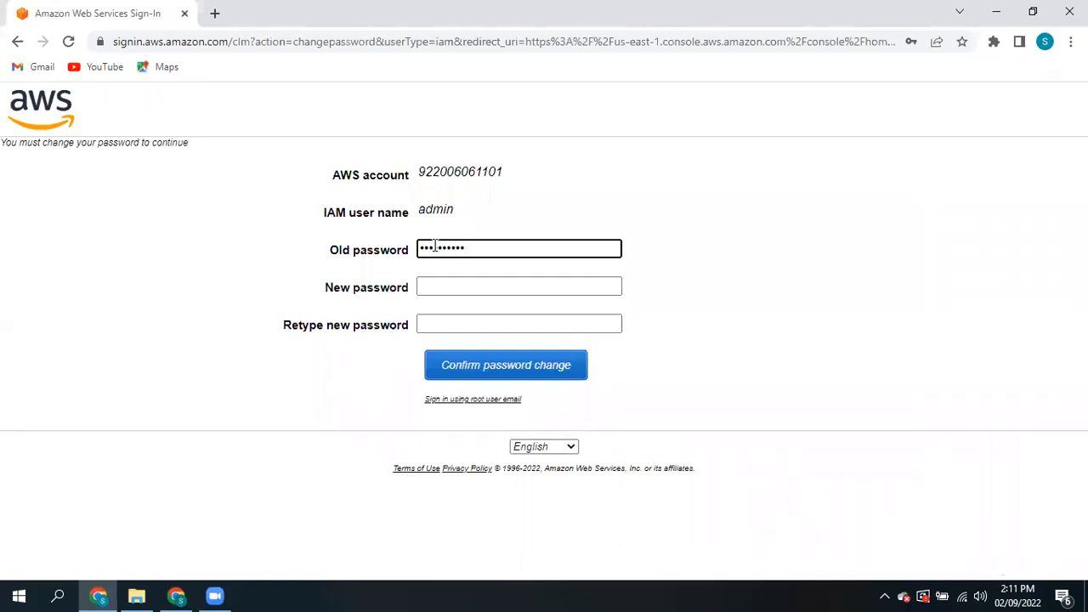
left_click(436, 281)
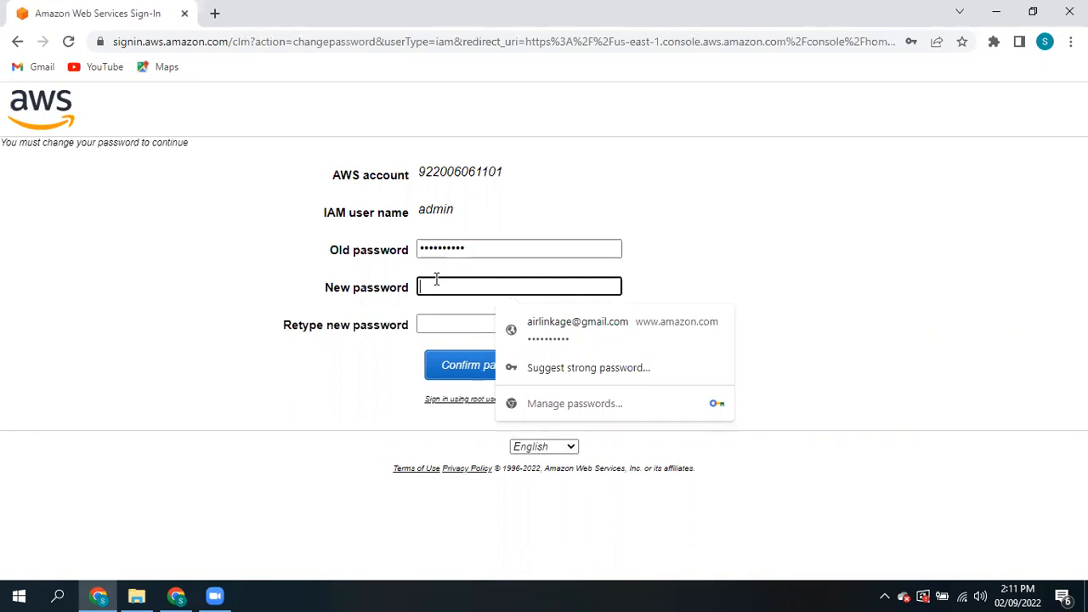
type("••••••••")
left_click(436, 319)
type("••")
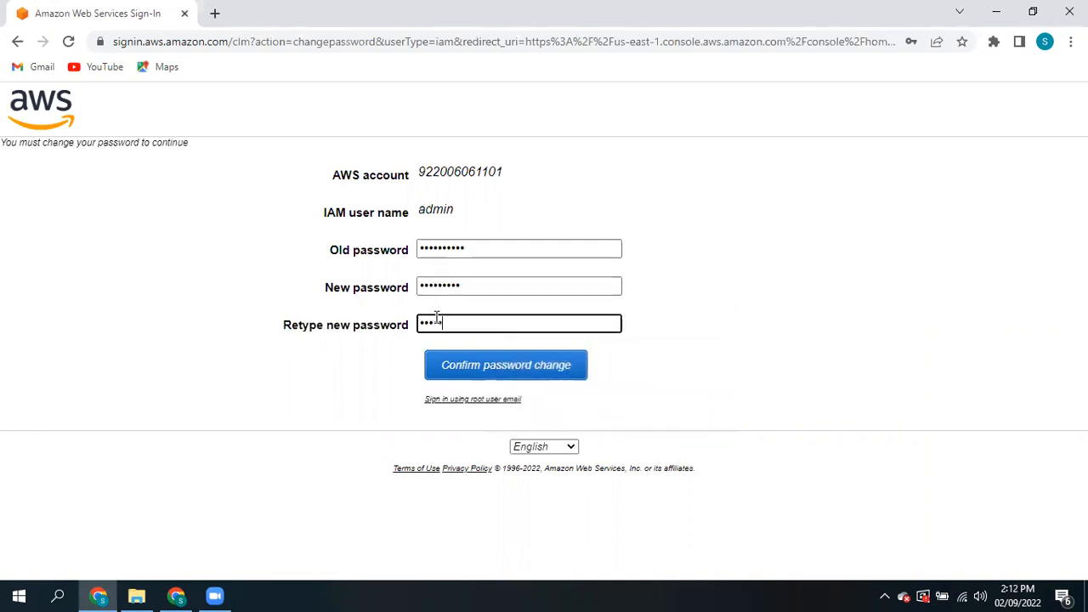
left_click(463, 377)
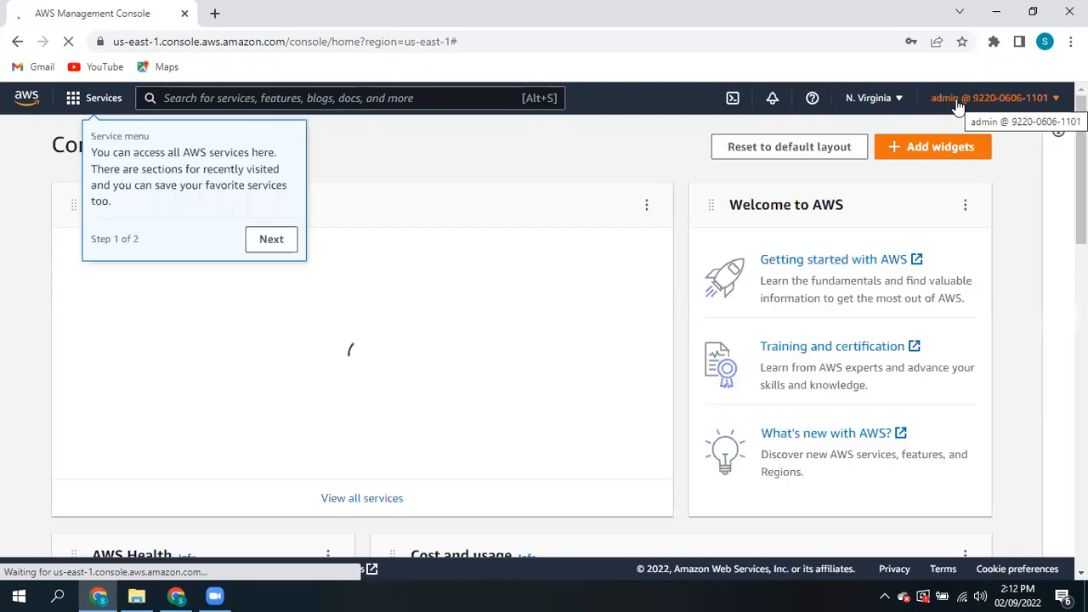
- Dismiss the tour and save-password prompt, then go to Billing Dashboard from the admin menu
left_click(270, 244)
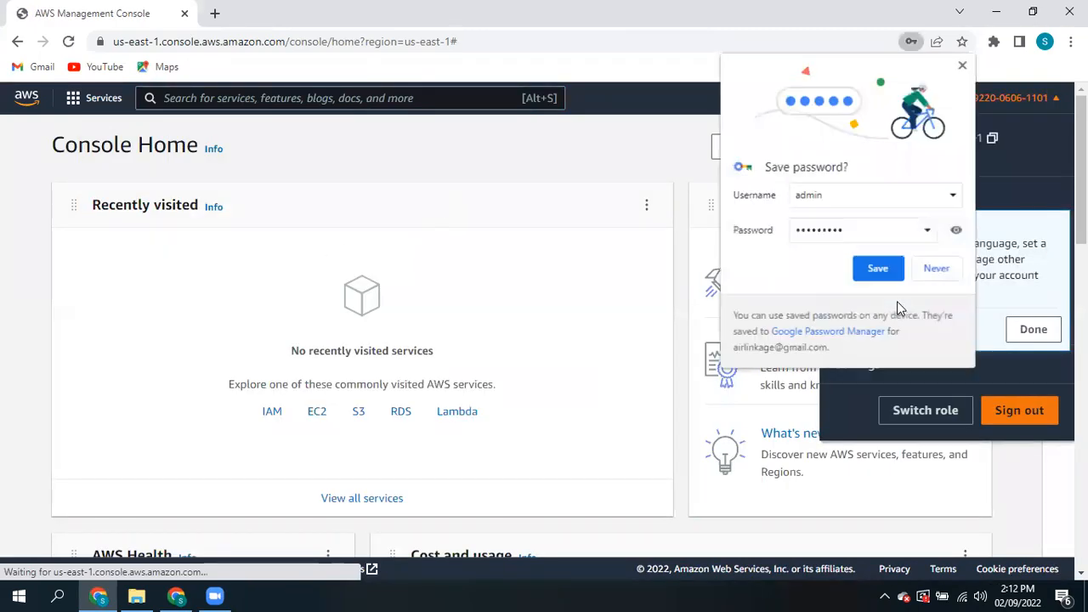
left_click(944, 270)
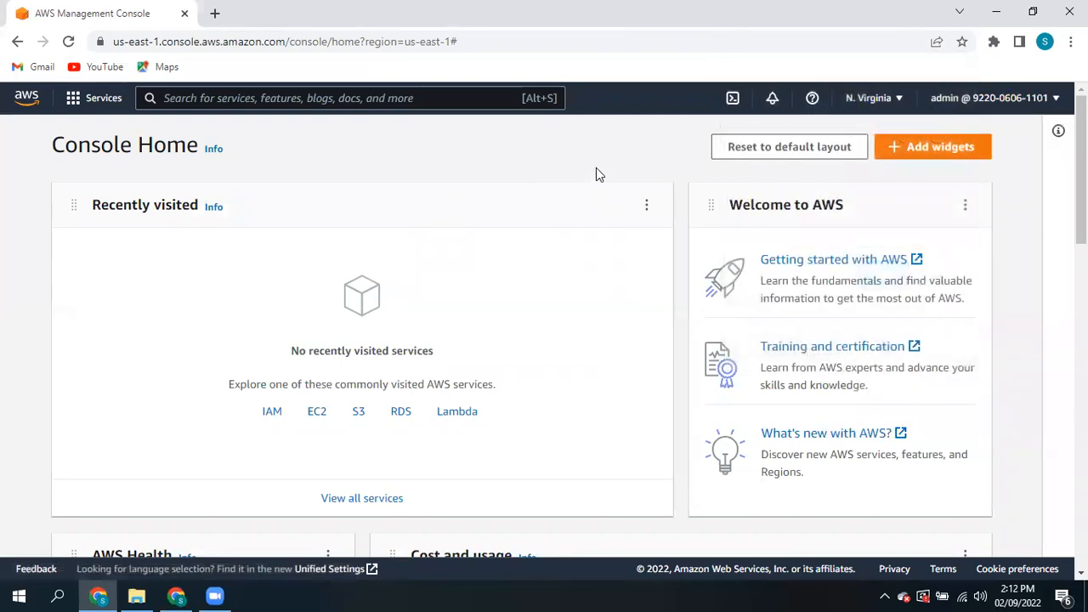
left_click(956, 99)
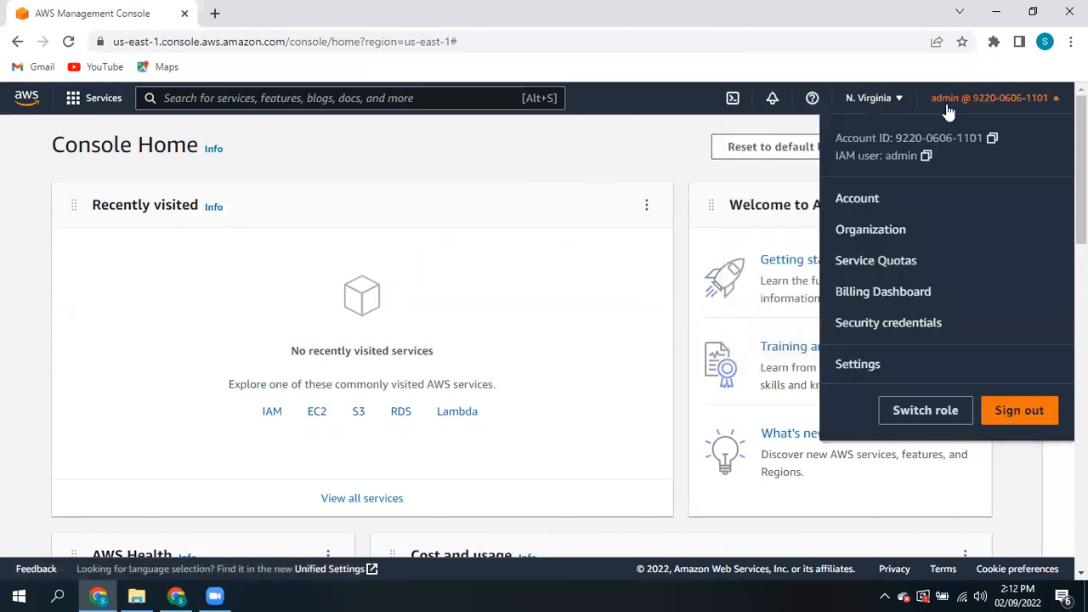
left_click(888, 291)
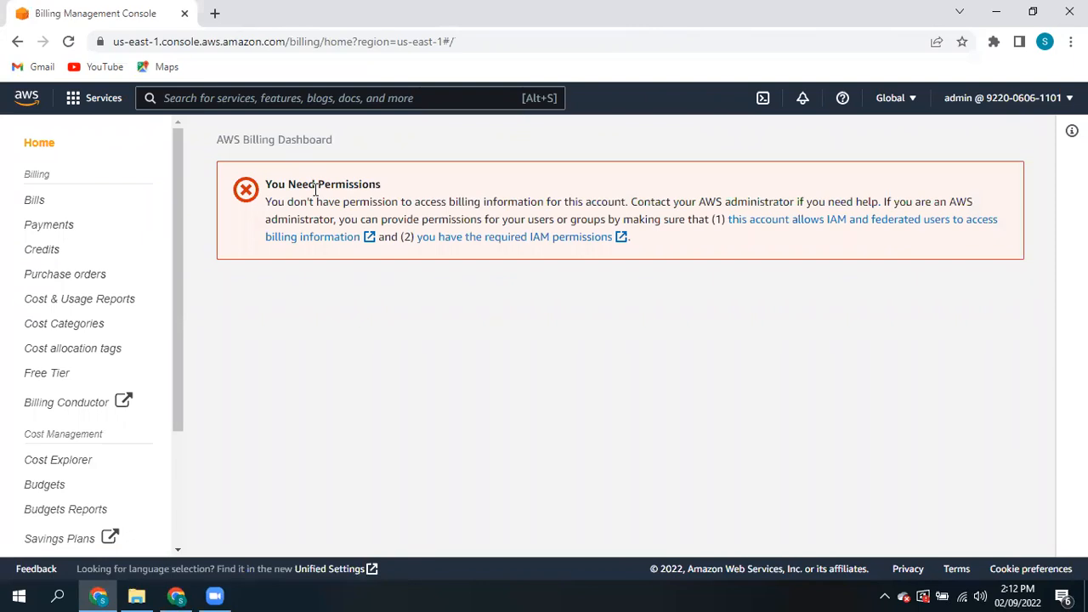
- Search the services for 's3' and open Amazon S3
left_click(243, 98)
type("s3")
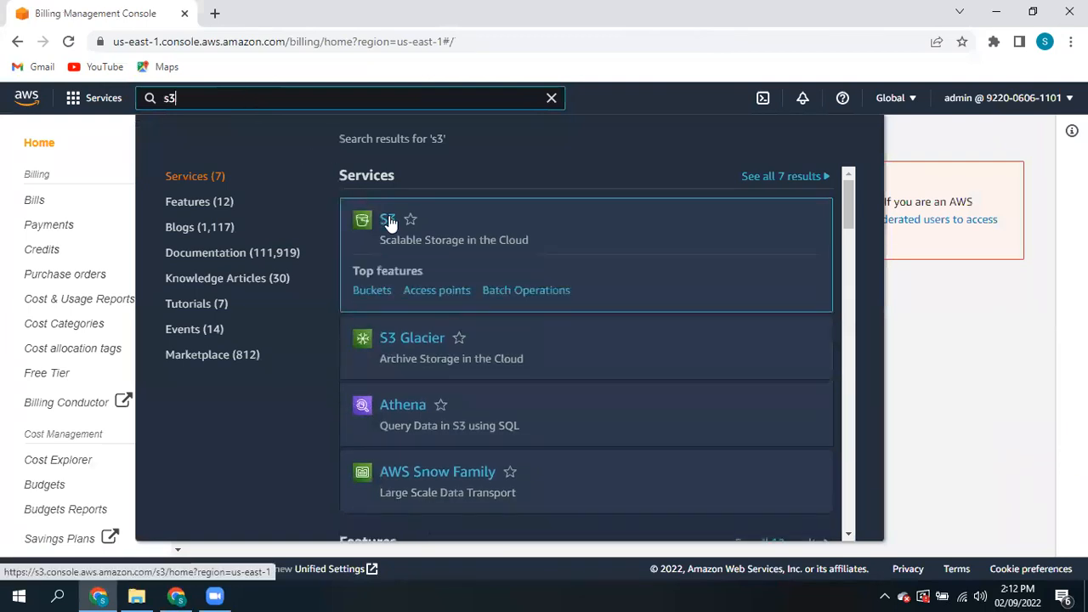
left_click(388, 220)
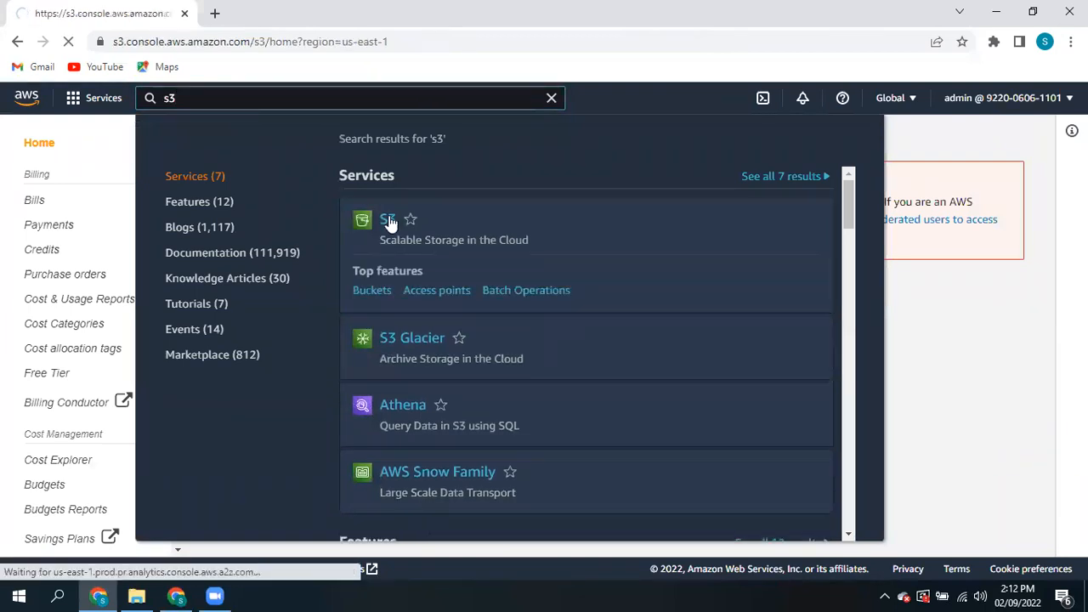